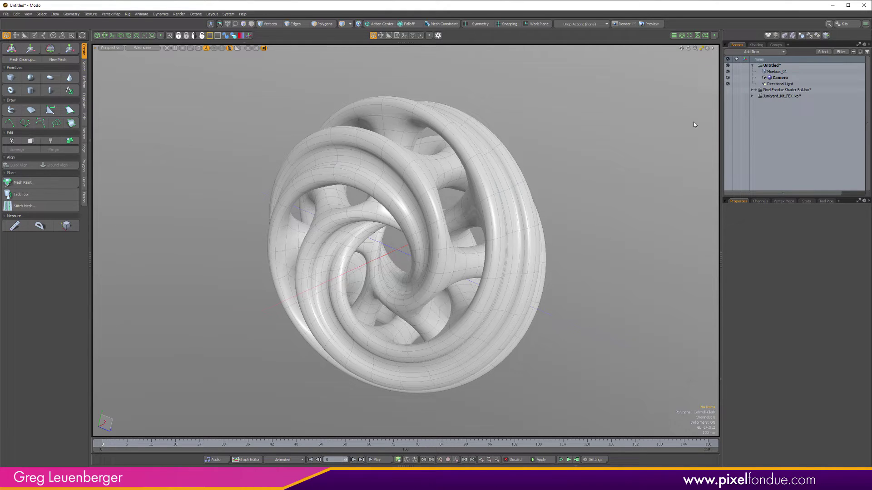
pyautogui.click(536, 230)
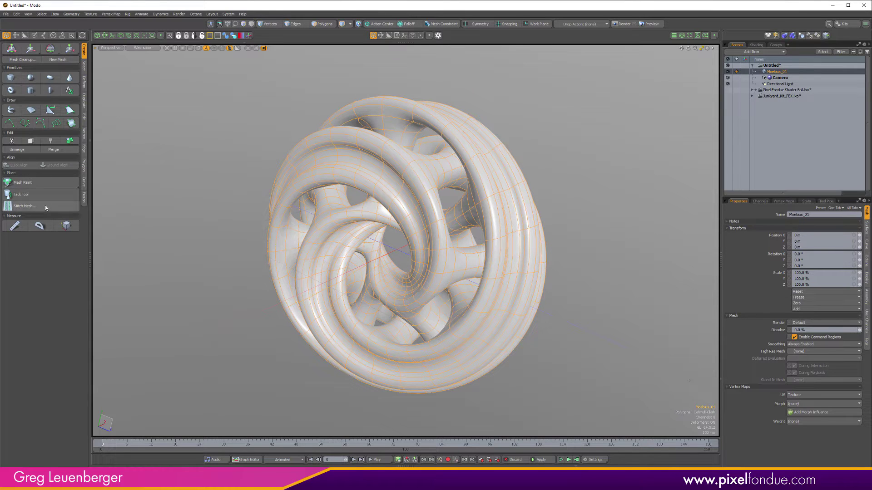
pyautogui.click(9, 123)
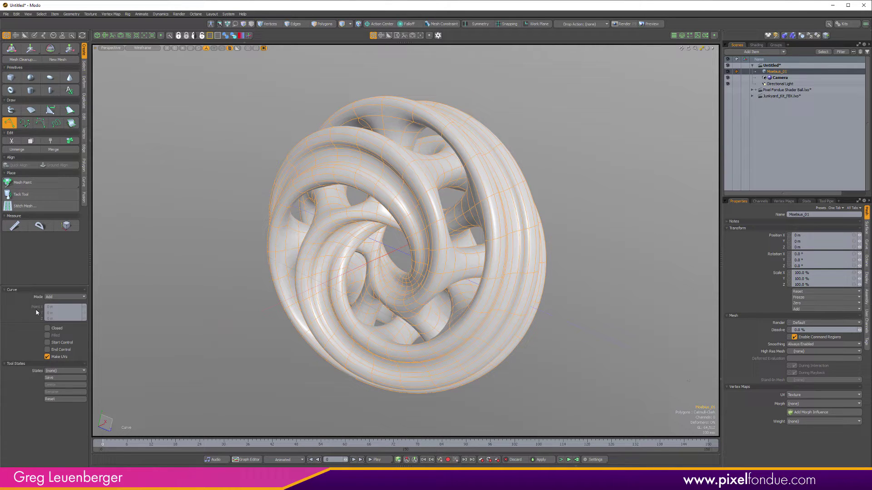
pyautogui.click(9, 122)
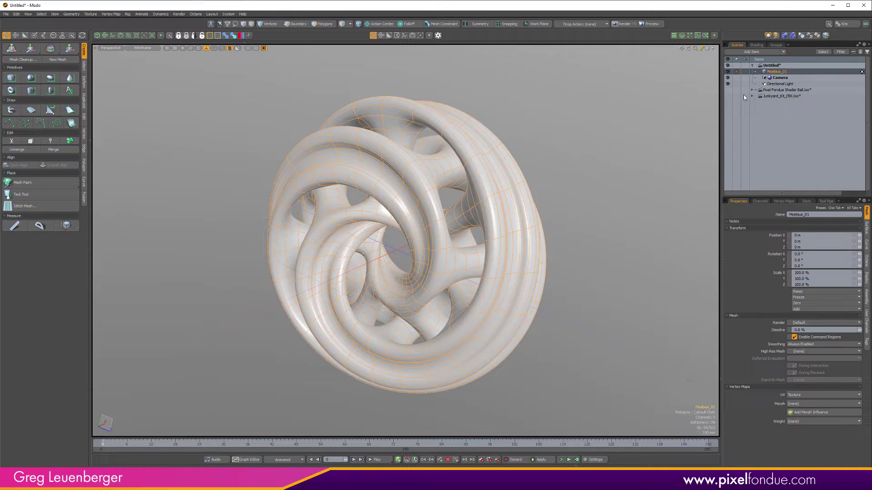
pyautogui.click(534, 133)
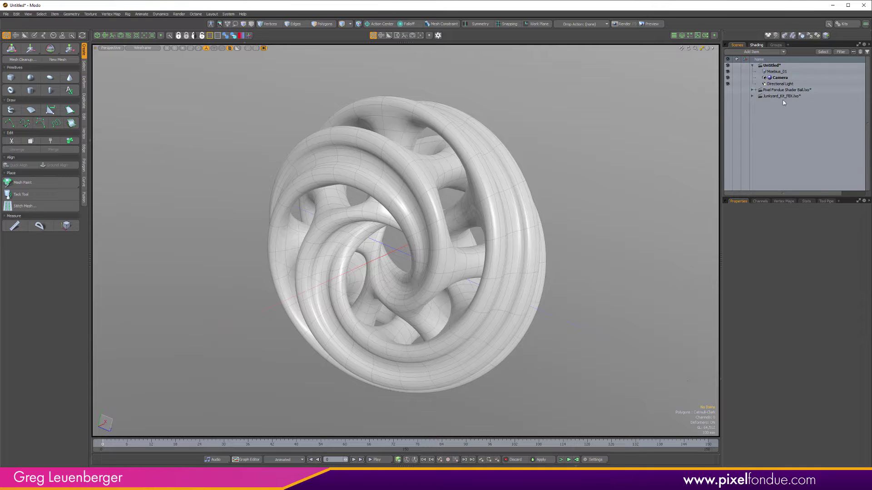
# Open the shader tree, select the Base Material and examine its property tabs and the preset options for its properties.
pyautogui.click(756, 44)
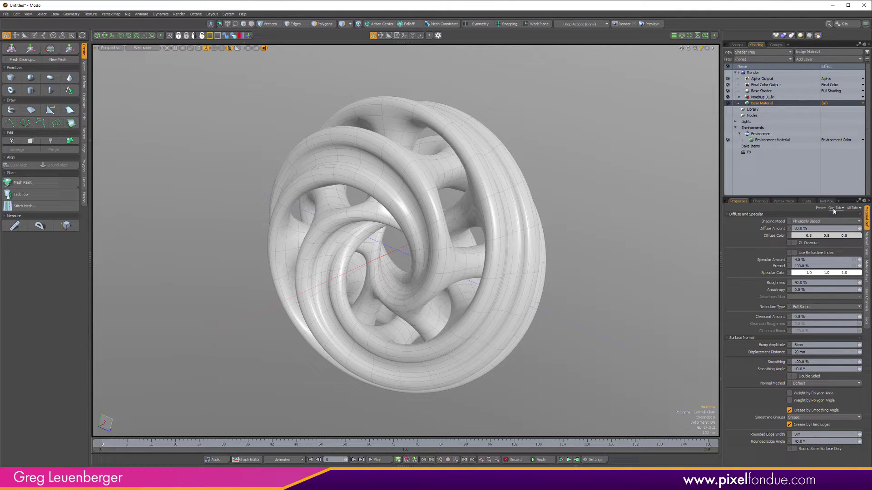
pyautogui.click(868, 250)
pyautogui.click(866, 272)
pyautogui.click(867, 218)
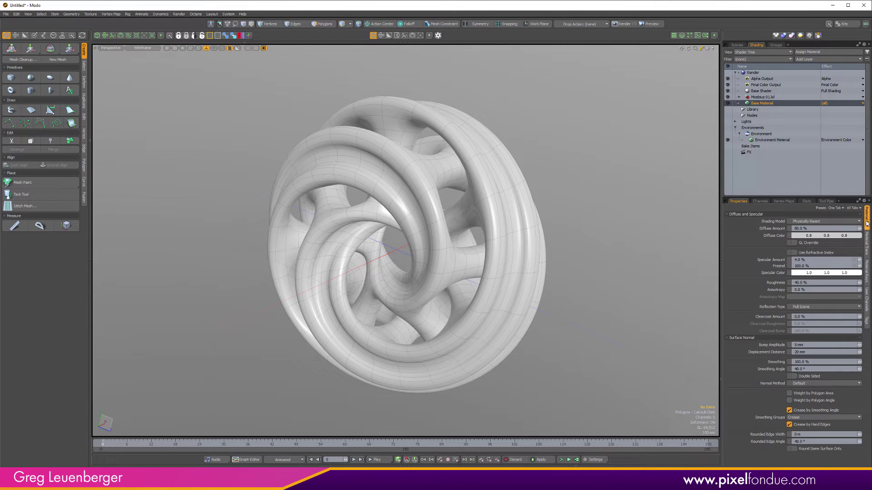
pyautogui.click(837, 209)
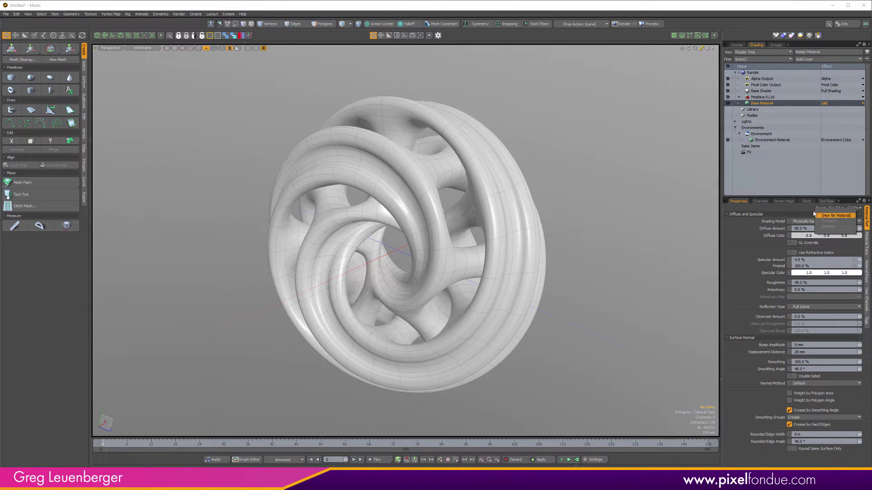
pyautogui.click(784, 208)
pyautogui.click(854, 208)
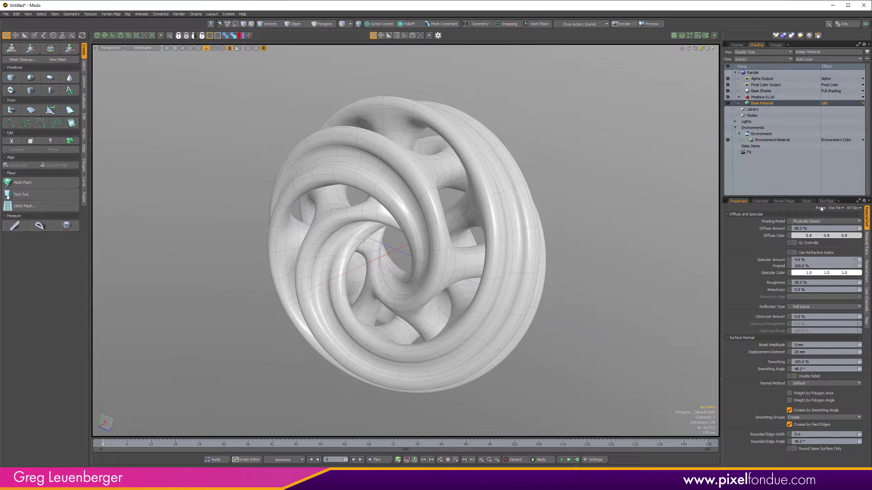
# Collapse and expand the Diffuse and Specular and Surface Normal groups and examine their group-level preset options.
pyautogui.moveTo(849, 214)
pyautogui.click(729, 215)
pyautogui.click(726, 221)
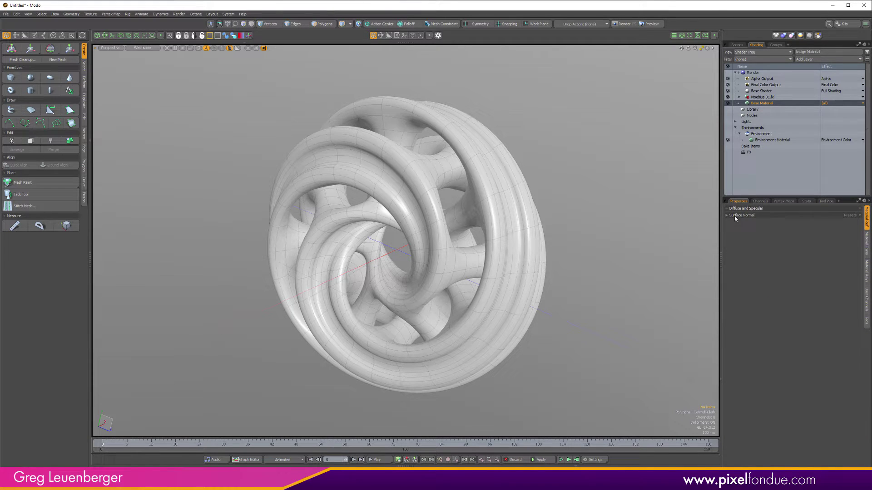
pyautogui.click(728, 216)
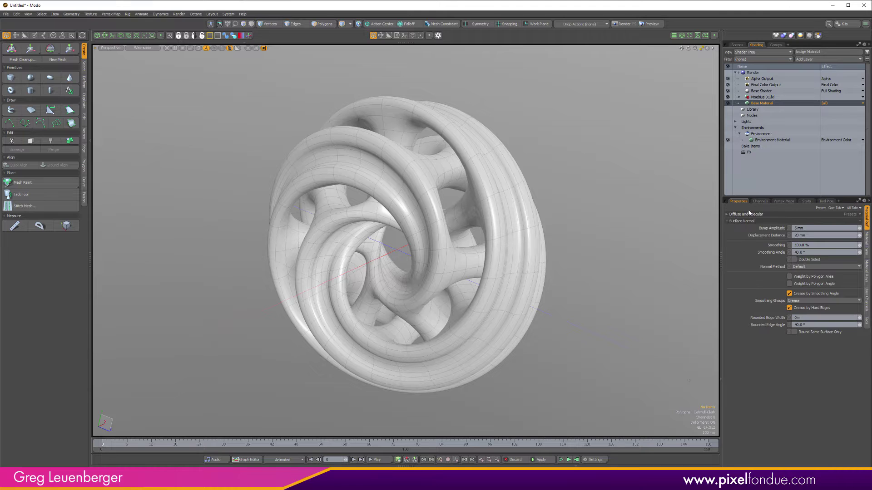
pyautogui.click(728, 214)
pyautogui.click(851, 215)
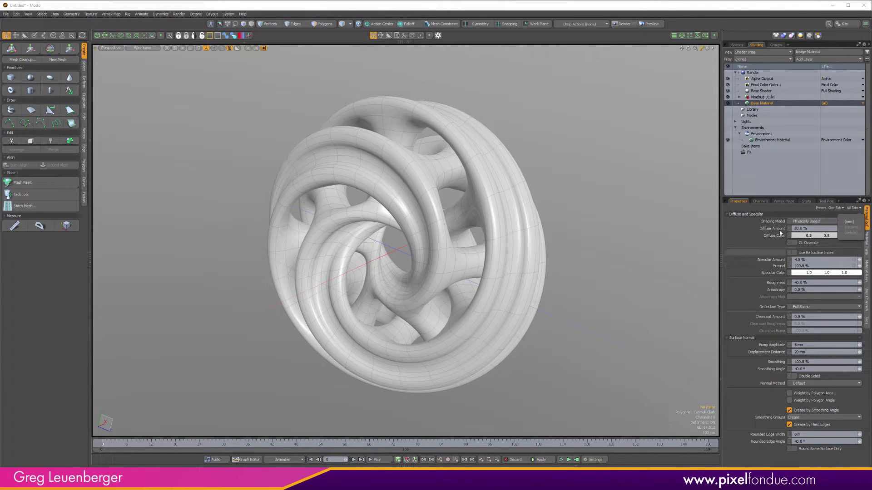
pyautogui.click(772, 206)
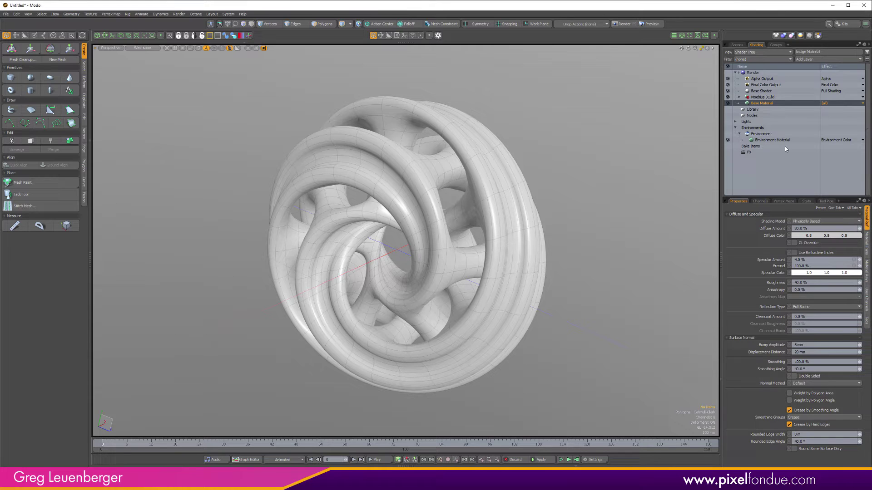
# Select the Environment Material in the shader tree and view the presets available for its Environment Material group.
pyautogui.hotkey('ctrl', 'z')
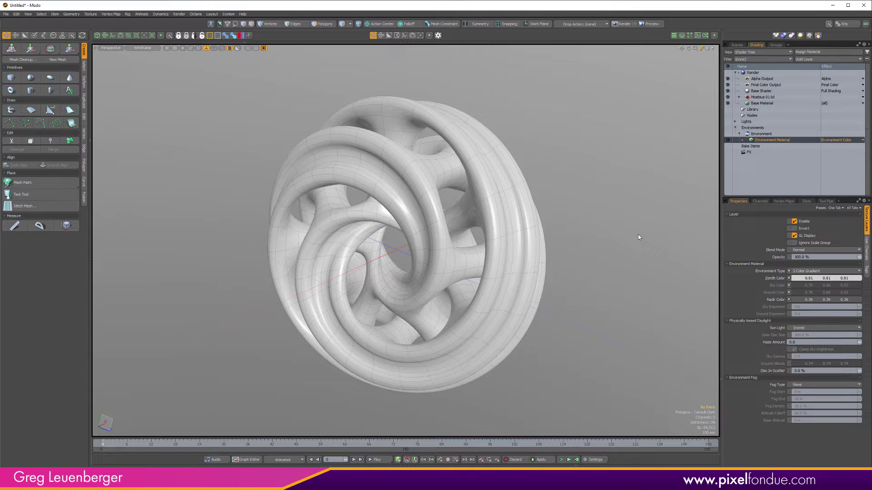
pyautogui.click(853, 266)
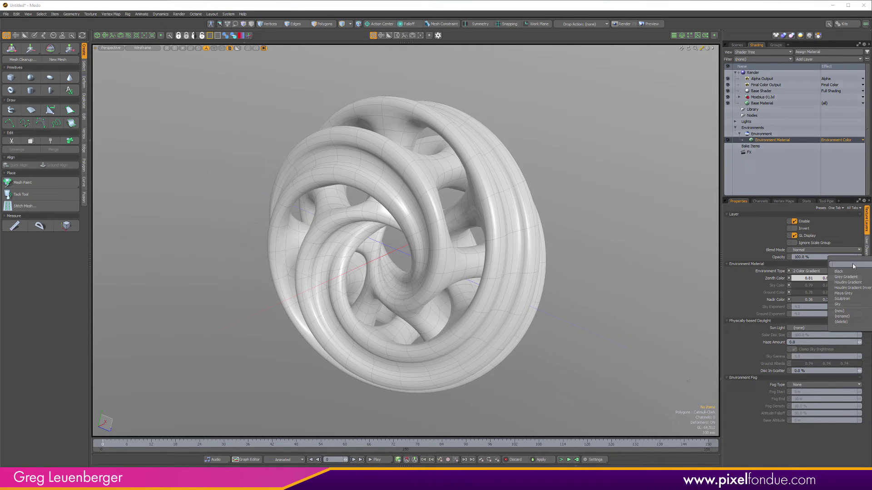
pyautogui.click(747, 266)
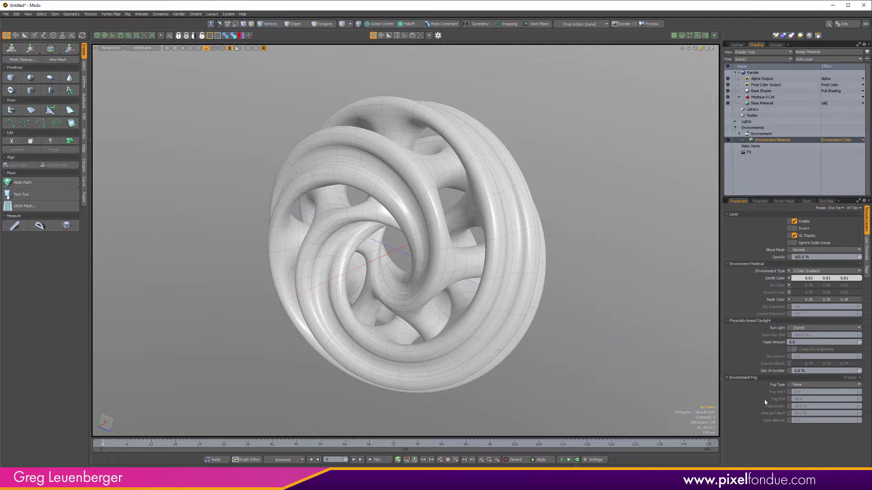
# Try the Houdini Gradient and Maya Grey presets on the Environment Material.
pyautogui.click(851, 263)
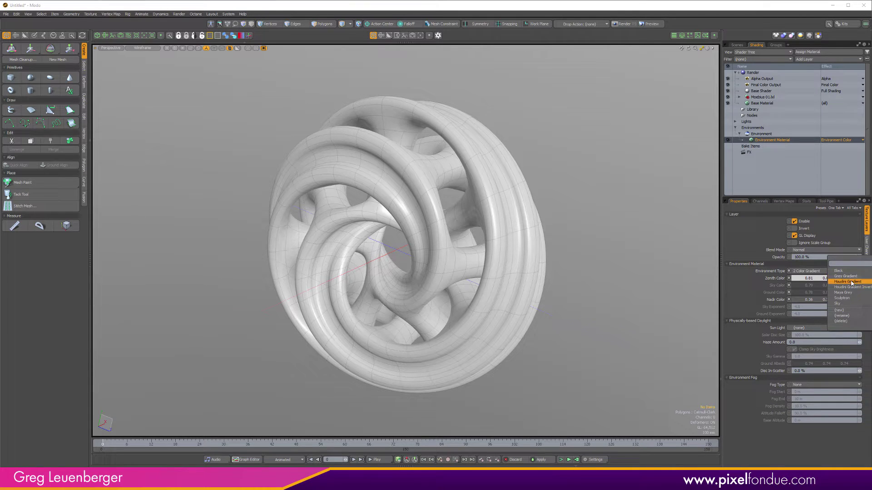
pyautogui.click(846, 276)
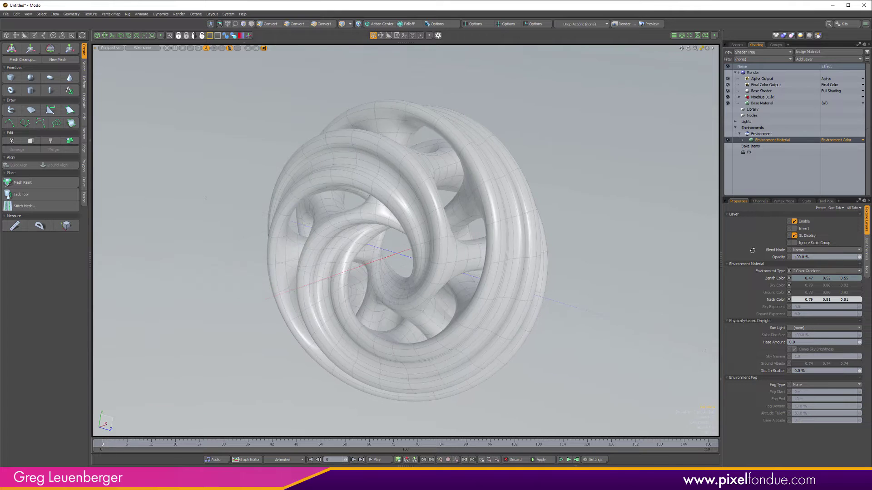
pyautogui.click(848, 263)
pyautogui.click(838, 293)
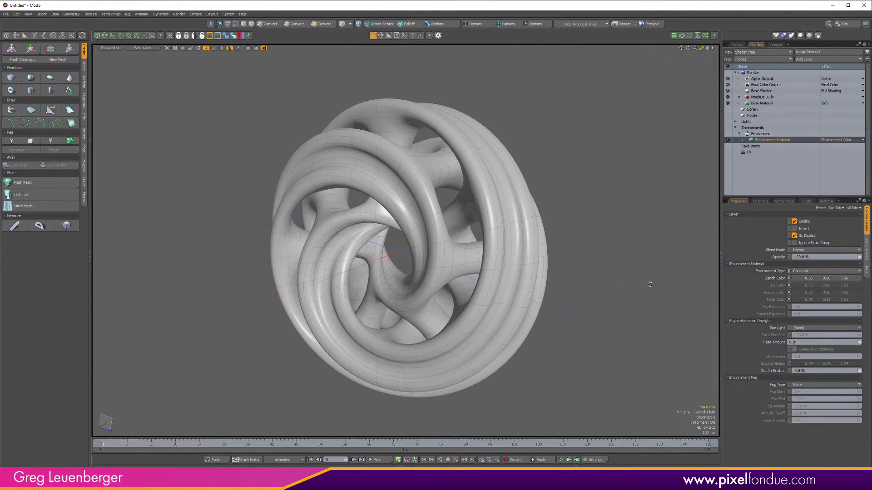
# Apply the Sky preset to the Environment Material and inspect the mesh against the four-color gradient.
pyautogui.click(850, 263)
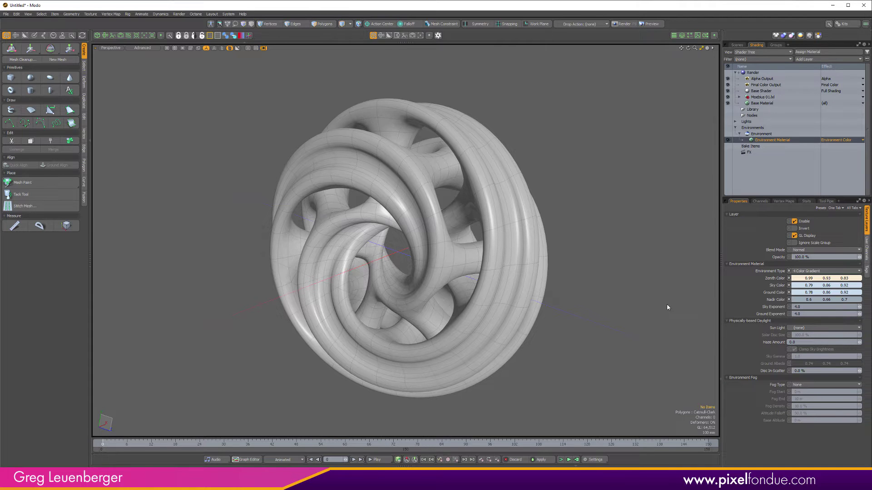
pyautogui.click(839, 303)
pyautogui.keyDown('alt'); pyautogui.moveTo(436, 333); pyautogui.dragTo(406, 358); pyautogui.keyUp('alt')
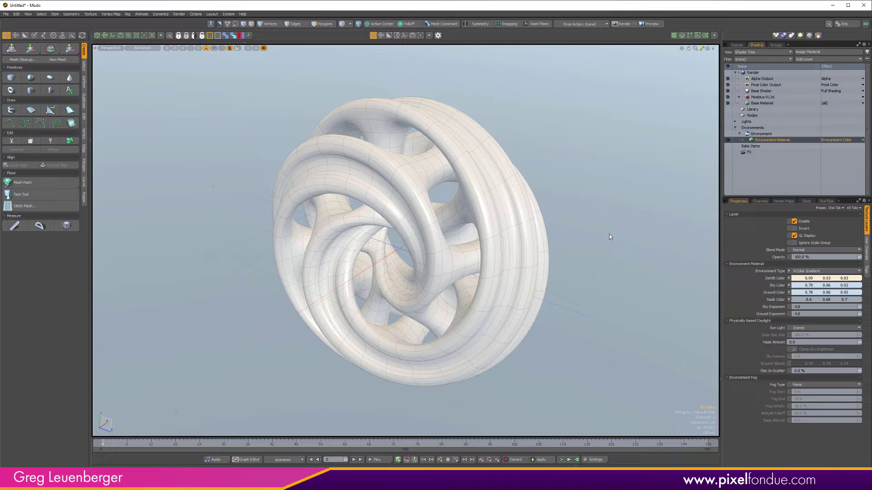
pyautogui.moveTo(506, 241)
pyautogui.keyDown('alt'); pyautogui.mouseDown()
pyautogui.moveTo(597, 216)
pyautogui.moveTo(502, 239)
pyautogui.mouseUp(); pyautogui.keyUp('alt')
# Examine the viewport's Background options and the Environment Material's Environment Type choices.
pyautogui.press('o')
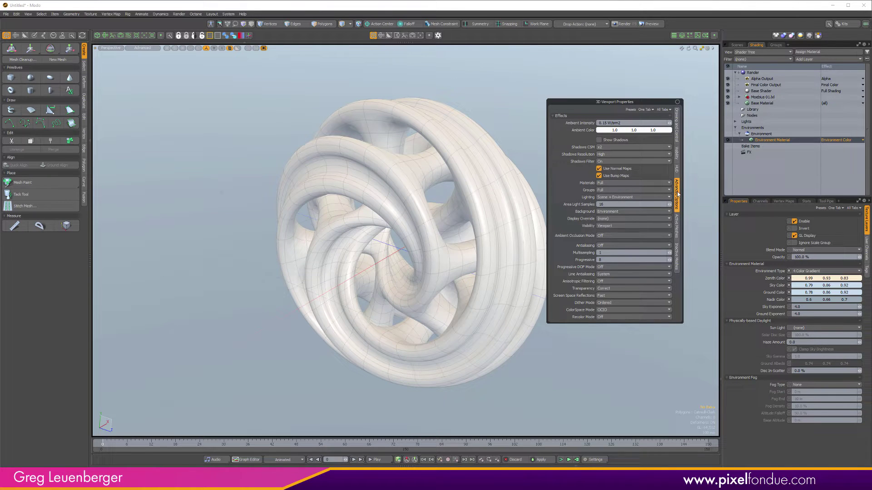
pyautogui.click(613, 212)
pyautogui.click(616, 212)
pyautogui.keyDown('alt'); pyautogui.moveTo(393, 284); pyautogui.dragTo(398, 248); pyautogui.keyUp('alt')
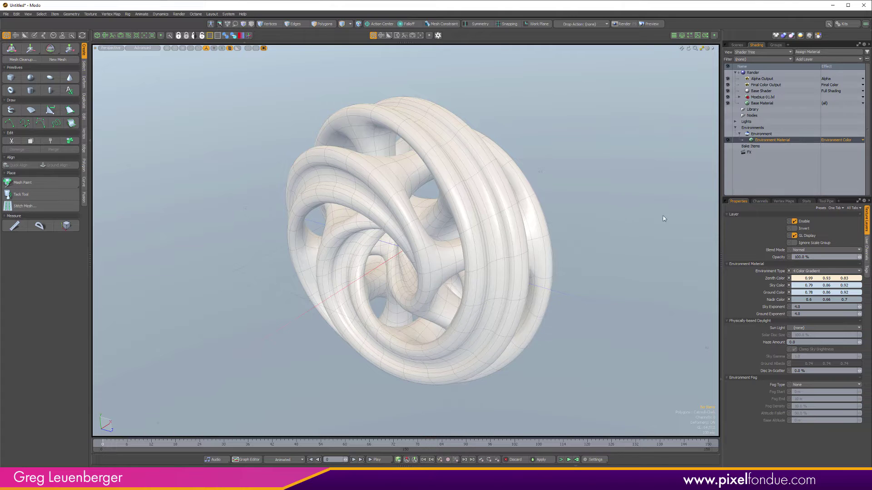
pyautogui.click(808, 271)
pyautogui.click(820, 271)
# Apply the Maya Grey preset to the Environment Material and inspect the mesh against it.
pyautogui.click(856, 265)
pyautogui.click(848, 283)
pyautogui.moveTo(604, 242)
pyautogui.keyDown('alt'); pyautogui.mouseDown()
pyautogui.moveTo(552, 263)
pyautogui.moveTo(564, 239)
pyautogui.moveTo(398, 381)
pyautogui.moveTo(385, 202)
pyautogui.moveTo(419, 195)
pyautogui.moveTo(608, 203)
pyautogui.mouseUp(); pyautogui.keyUp('alt')
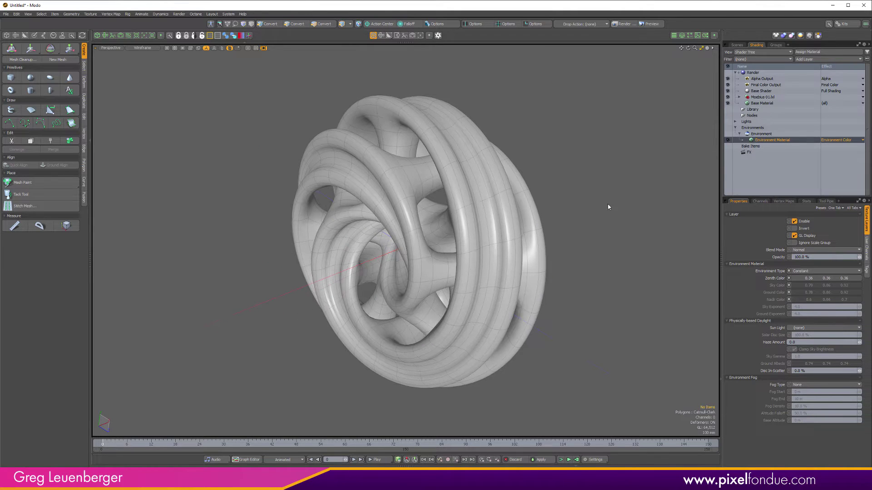
# Set the 3D viewport's Lighting option to Default Viewport and inspect the mesh's shading.
pyautogui.press('o')
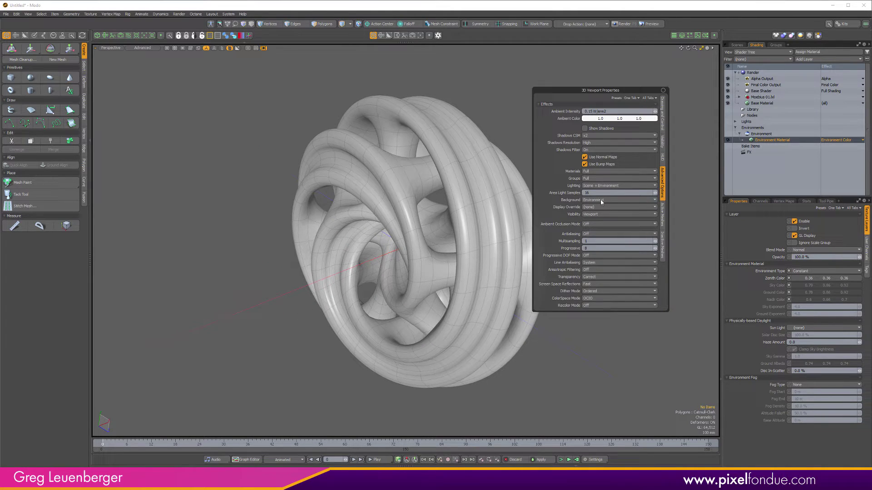
pyautogui.click(603, 186)
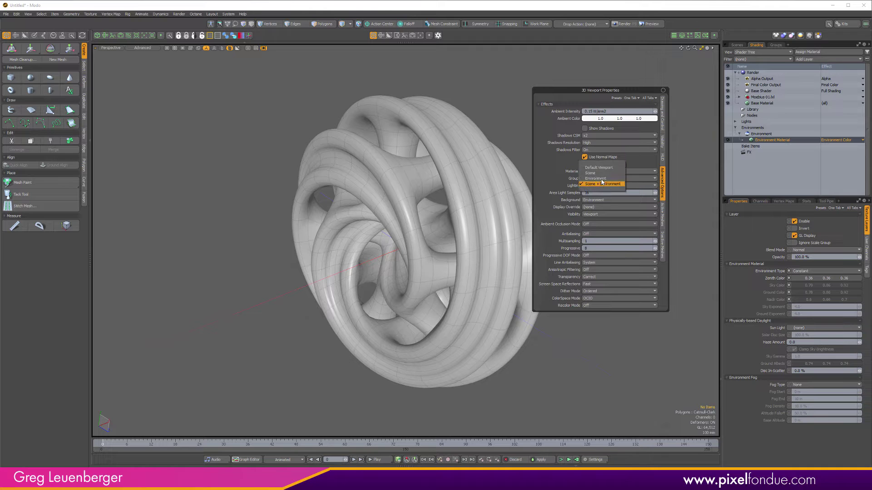
pyautogui.click(599, 167)
pyautogui.keyDown('alt'); pyautogui.moveTo(233, 227); pyautogui.dragTo(646, 284); pyautogui.keyUp('alt')
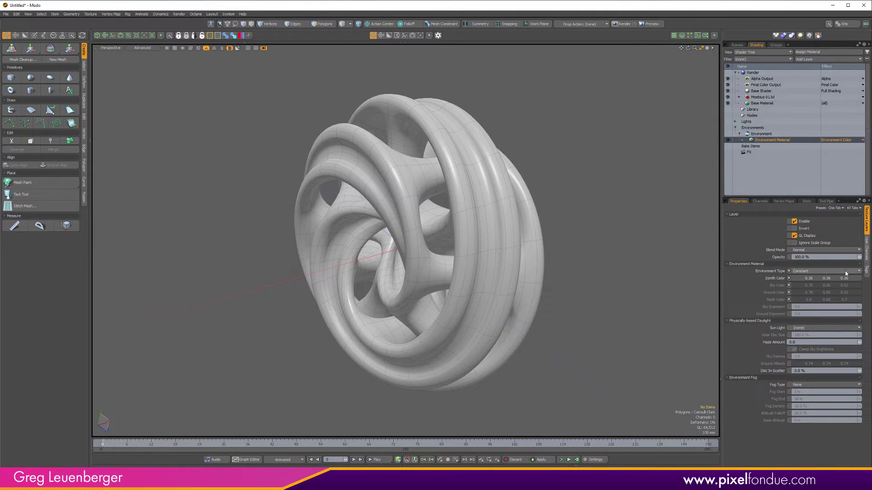
# Apply the constant blue-grey preset to the Environment Material, giving a zenith color of 0.49, 0.52, 0.55.
pyautogui.click(857, 271)
pyautogui.click(844, 302)
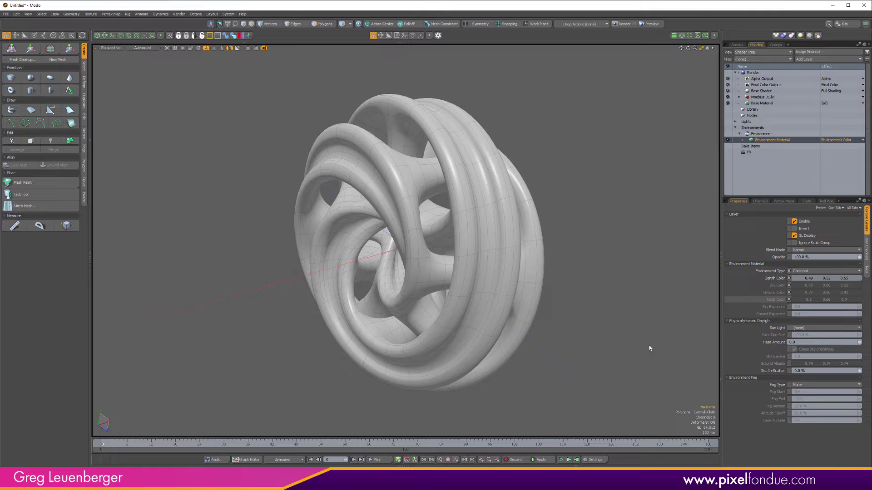
pyautogui.moveTo(642, 345)
pyautogui.keyDown('alt'); pyautogui.mouseDown()
pyautogui.moveTo(227, 299)
pyautogui.moveTo(613, 301)
pyautogui.mouseUp(); pyautogui.keyUp('alt')
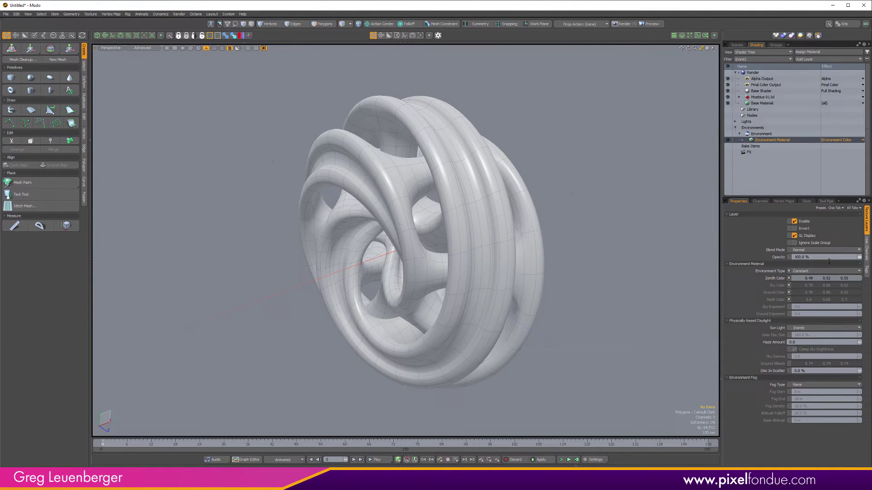
# Apply the Grey Gradient preset to the Environment Material.
pyautogui.click(851, 266)
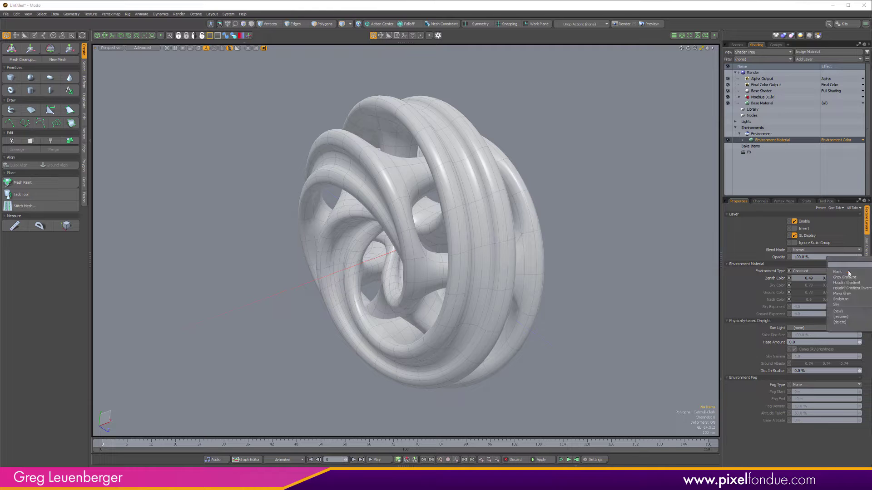
pyautogui.click(845, 277)
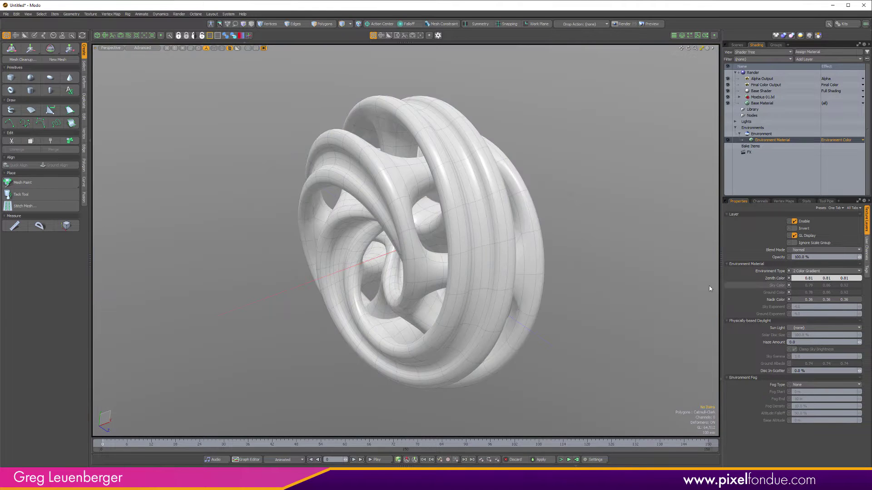
pyautogui.keyDown('alt'); pyautogui.moveTo(586, 320); pyautogui.dragTo(621, 312); pyautogui.keyUp('alt')
# Change the environment's Zenith Color to a pale pink of 0.97, 0.89, 0.92.
pyautogui.click(795, 280)
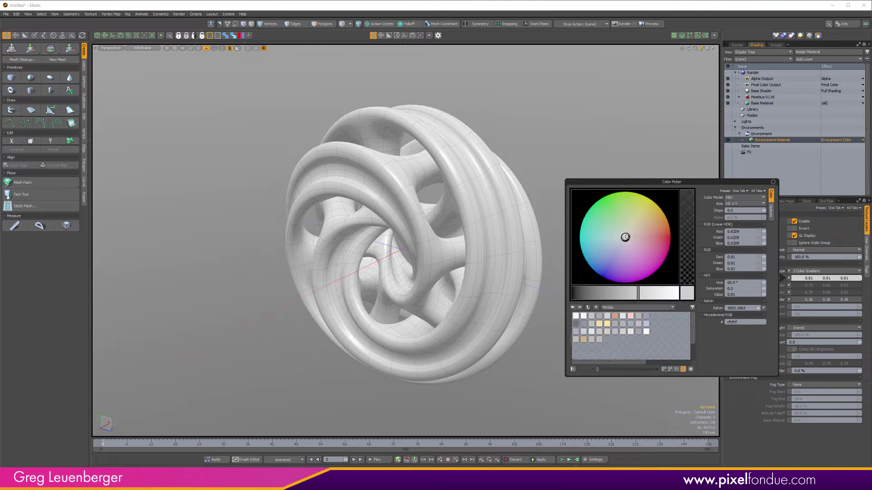
pyautogui.moveTo(626, 237); pyautogui.dragTo(631, 240)
pyautogui.click(670, 293)
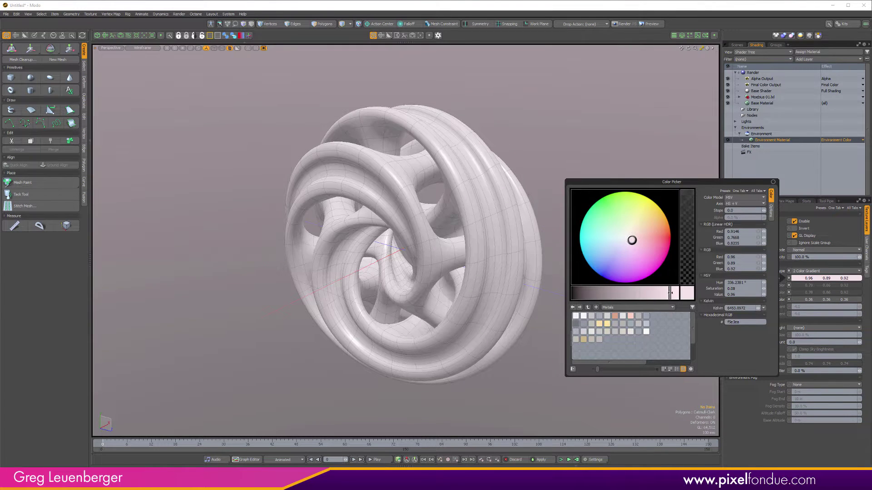
# Change the environment's Nadir Color to a pale blue of 0.83, 0.89, 0.94 and inspect the mesh against it.
pyautogui.click(794, 300)
pyautogui.moveTo(623, 262); pyautogui.dragTo(616, 262)
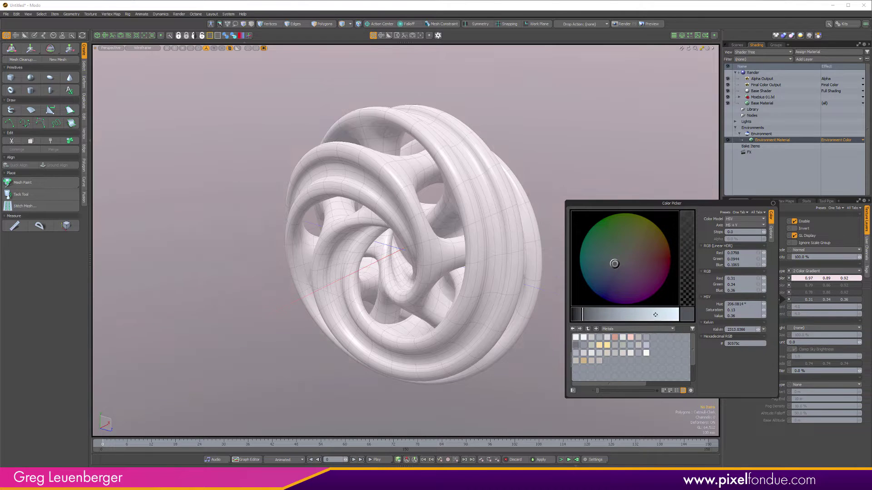
pyautogui.moveTo(654, 314); pyautogui.dragTo(665, 314)
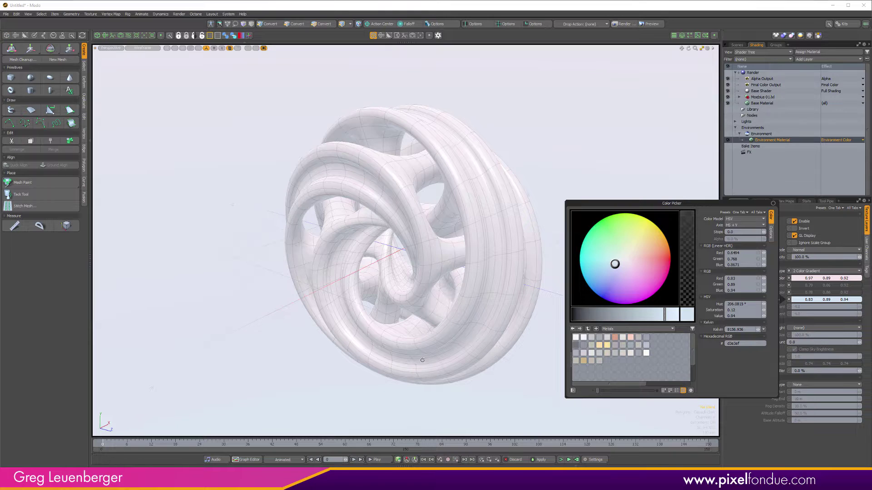
pyautogui.keyDown('alt'); pyautogui.moveTo(420, 360); pyautogui.dragTo(587, 351); pyautogui.keyUp('alt')
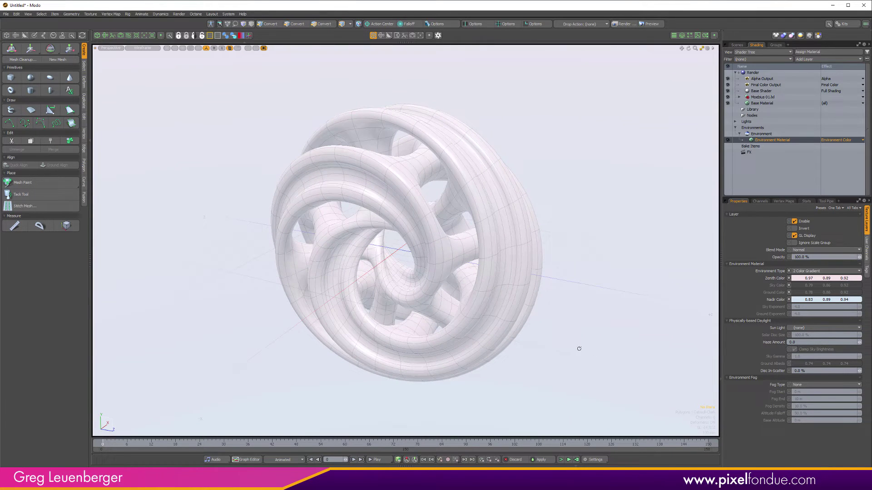
pyautogui.keyDown('alt'); pyautogui.moveTo(597, 281); pyautogui.dragTo(567, 284); pyautogui.keyUp('alt')
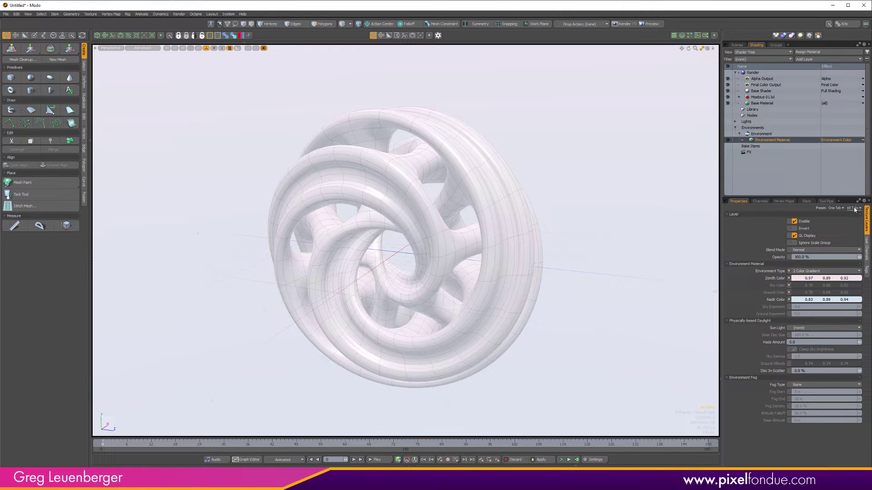
# Save the current Environment Material settings as a new preset named "Pastel Gradient".
pyautogui.click(847, 264)
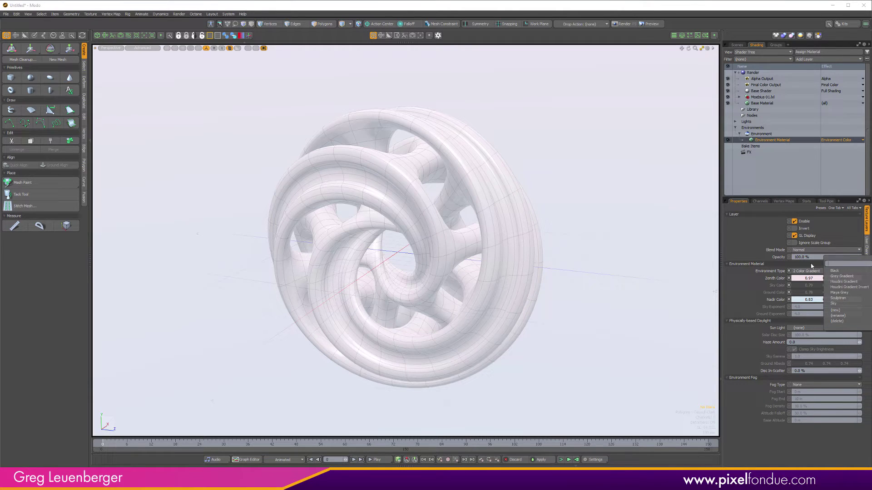
pyautogui.click(843, 311)
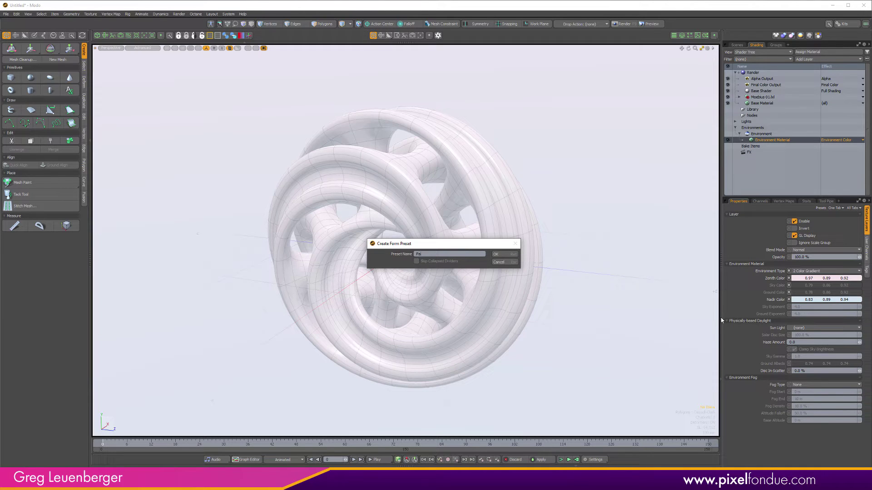
pyautogui.write('ient')
pyautogui.press('Return')
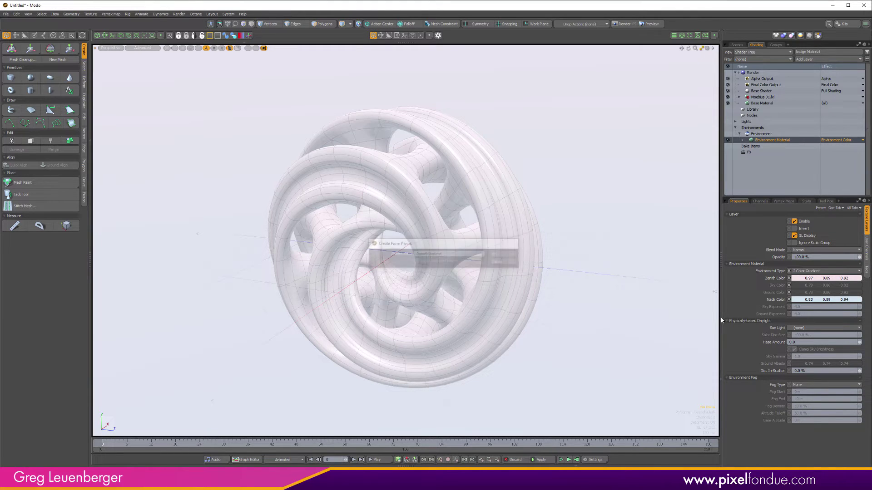
# Switch the Environment Material to the constant 0.36 grey preset and back to the Pastel Gradient preset.
pyautogui.click(848, 264)
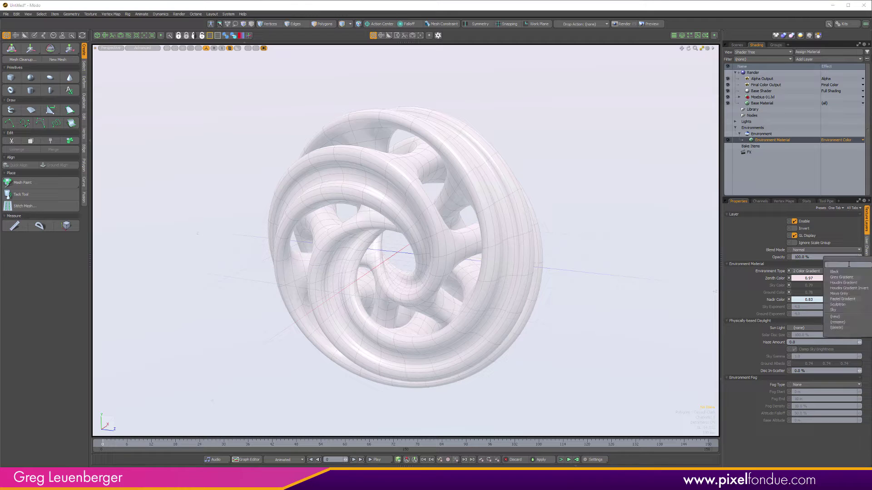
pyautogui.click(844, 304)
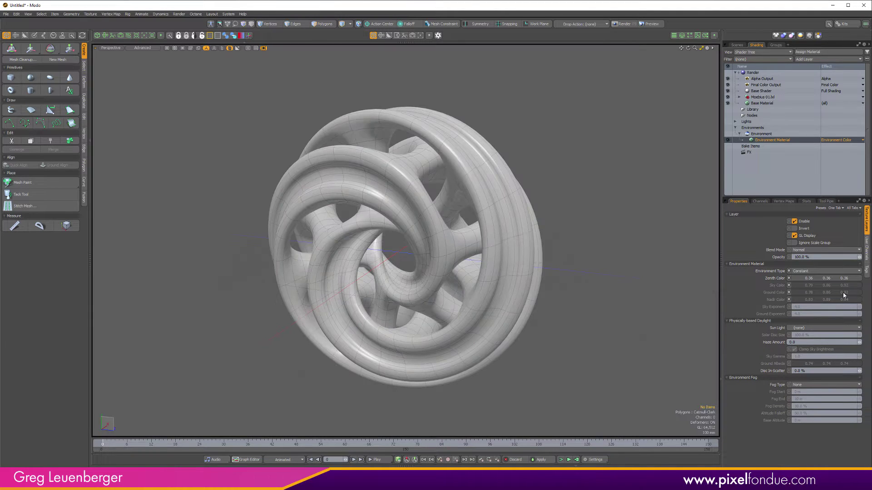
pyautogui.click(848, 265)
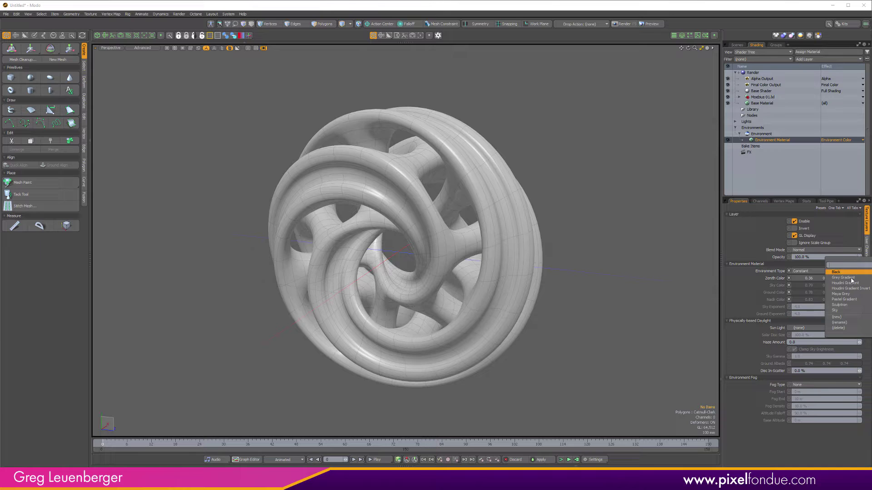
pyautogui.click(850, 300)
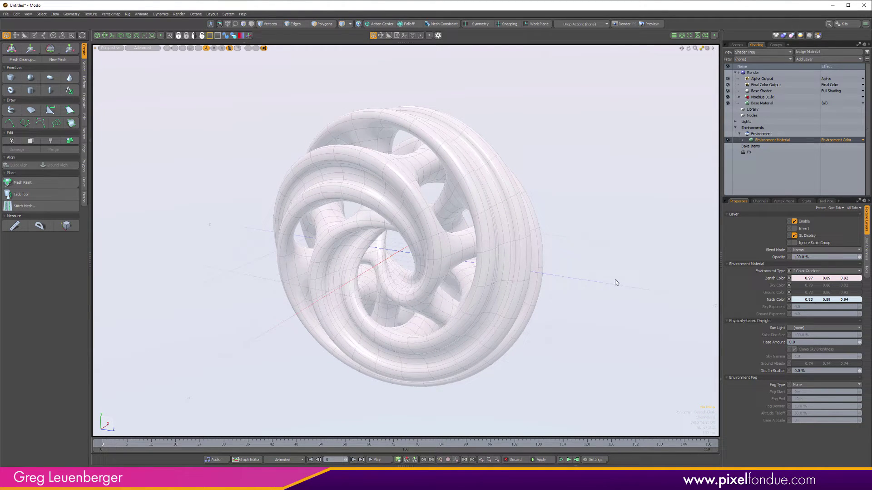
# Save the program configuration so the new preset is stored.
pyautogui.click(6, 15)
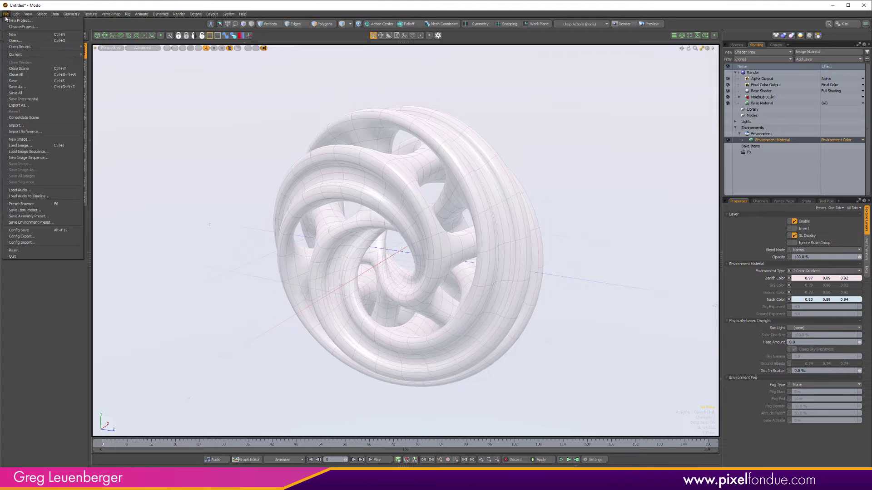
pyautogui.click(37, 230)
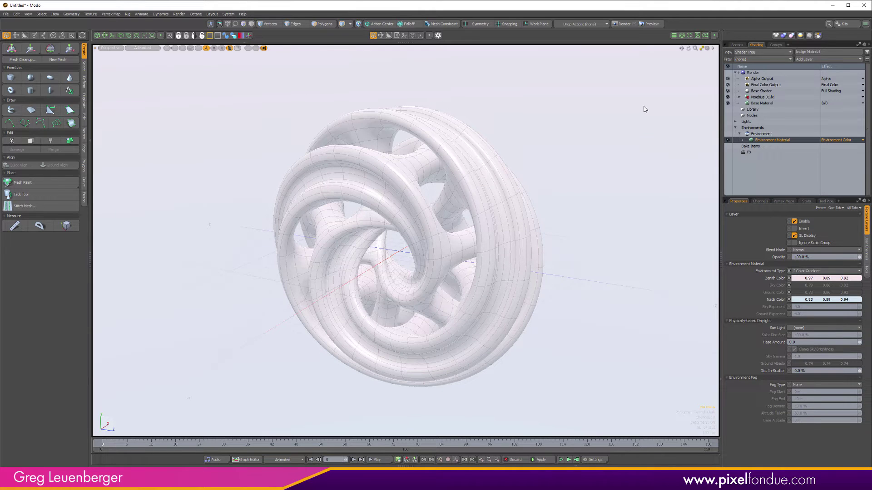
# Make the Pixel Fondue Shader Ball scene current and show its camera view beside a widened Octane render layout.
pyautogui.click(737, 45)
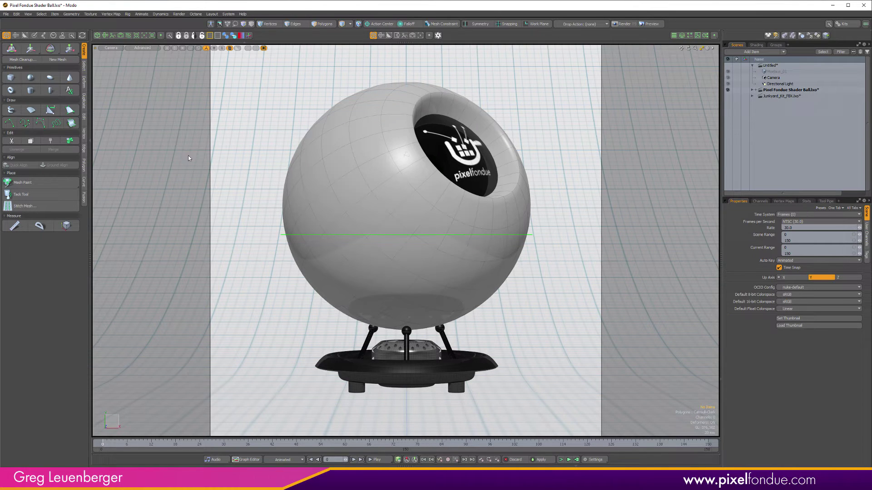
pyautogui.press('0')
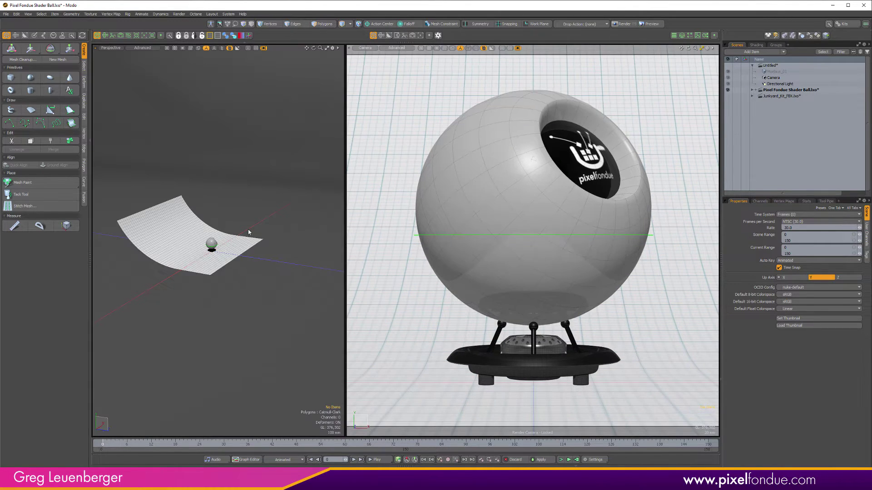
pyautogui.hotkey('ctrl', 'space')
pyautogui.click(212, 208)
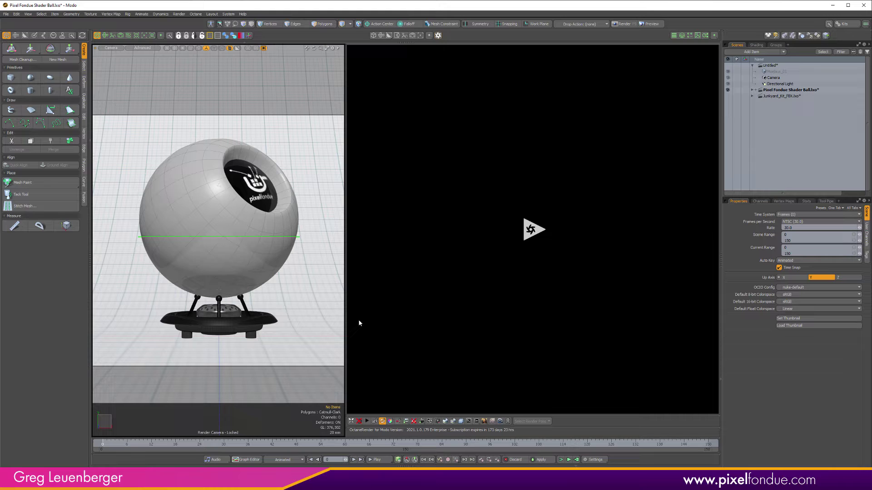
pyautogui.moveTo(345, 328); pyautogui.dragTo(400, 328)
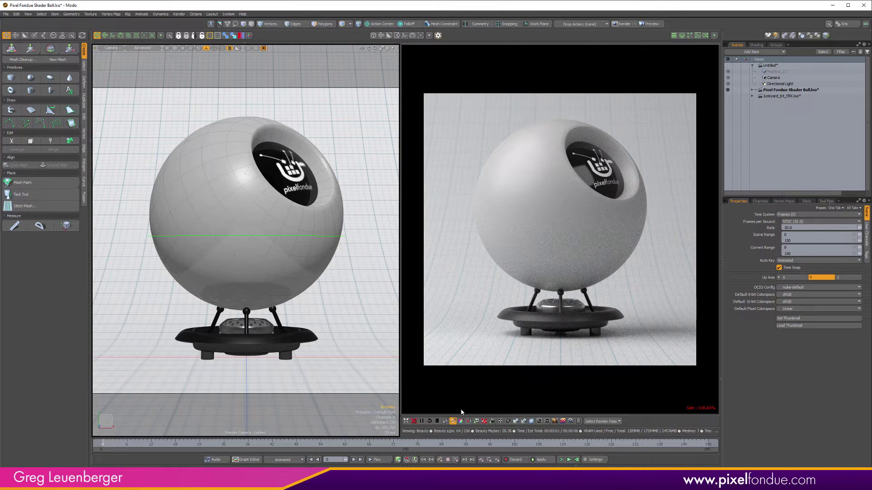
# Select the shader ball's material from the render and apply the Base Glass Material preset to it.
pyautogui.click(646, 193)
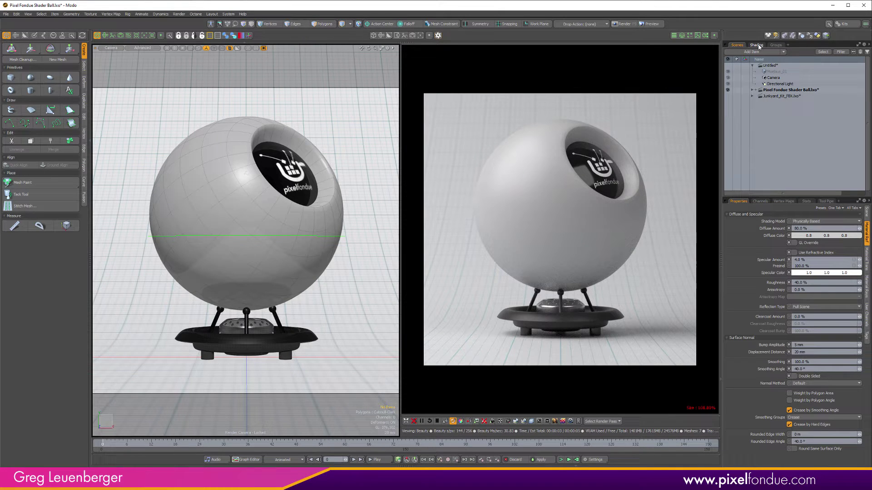
pyautogui.click(757, 45)
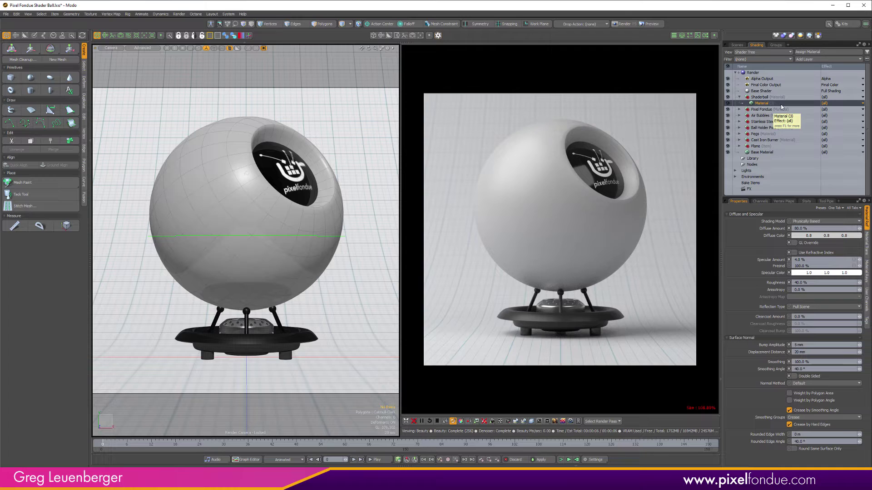
pyautogui.click(852, 209)
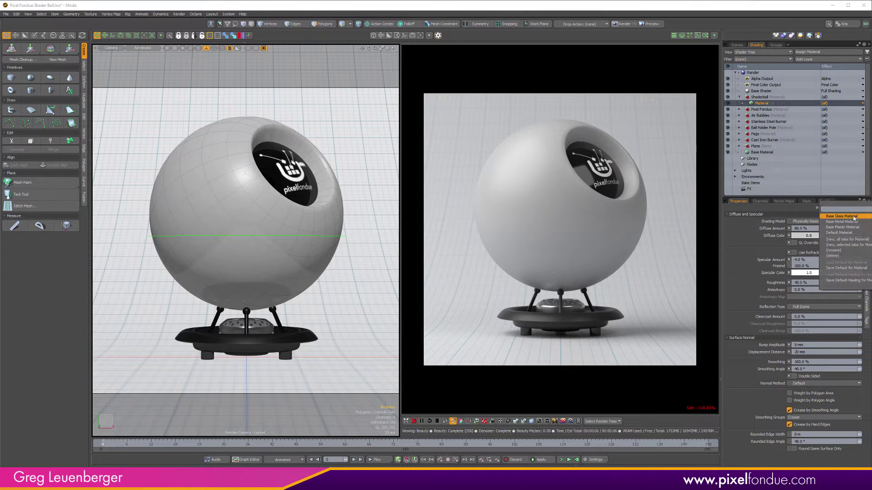
pyautogui.click(841, 216)
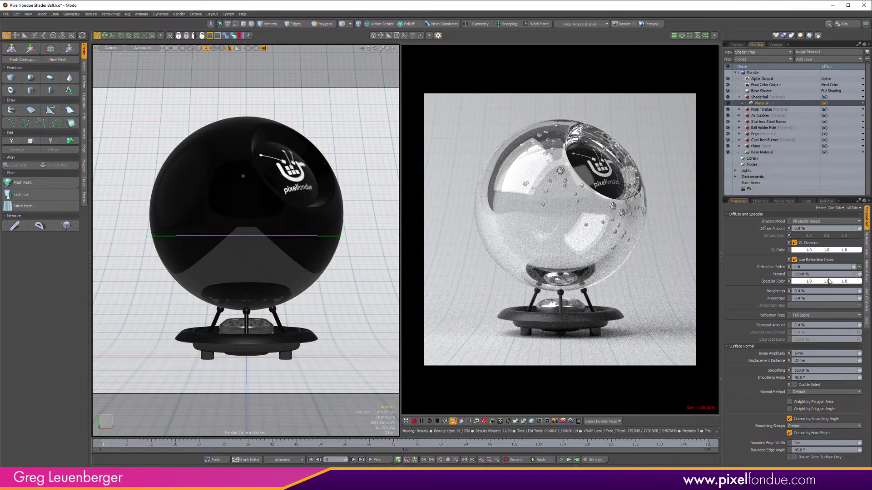
# Review the transparency, ray tracing and volumetric settings that the glass preset covers, ending on the diffuse and specular settings.
pyautogui.click(867, 244)
pyautogui.click(867, 271)
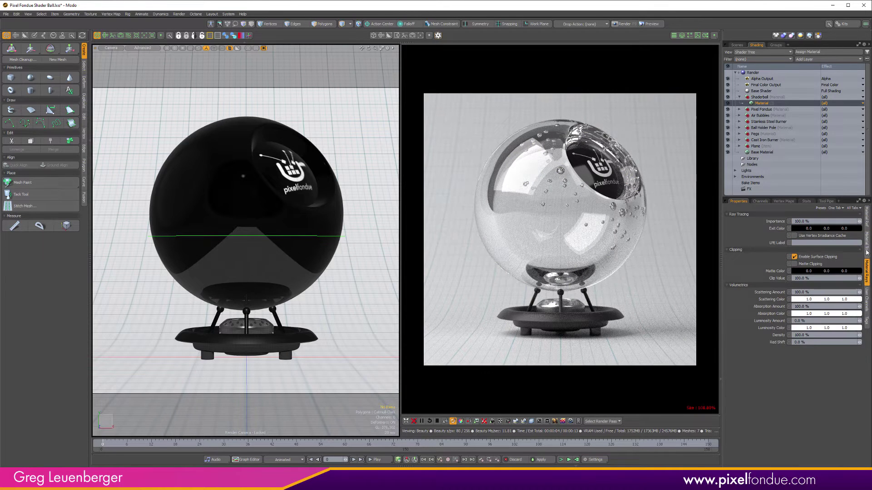
pyautogui.click(867, 241)
pyautogui.click(867, 224)
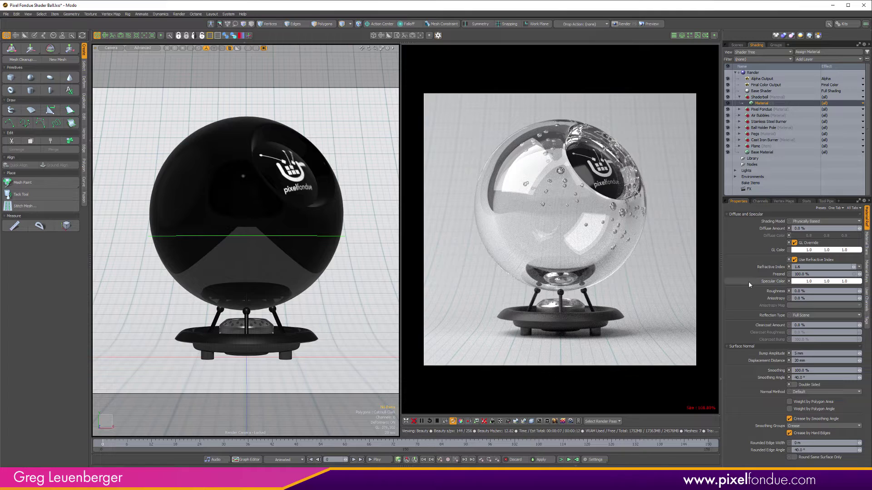
# Apply the Base Metal Material preset and change its Specular Color to a gold of 0.98, 0.87, 0.63.
pyautogui.click(851, 208)
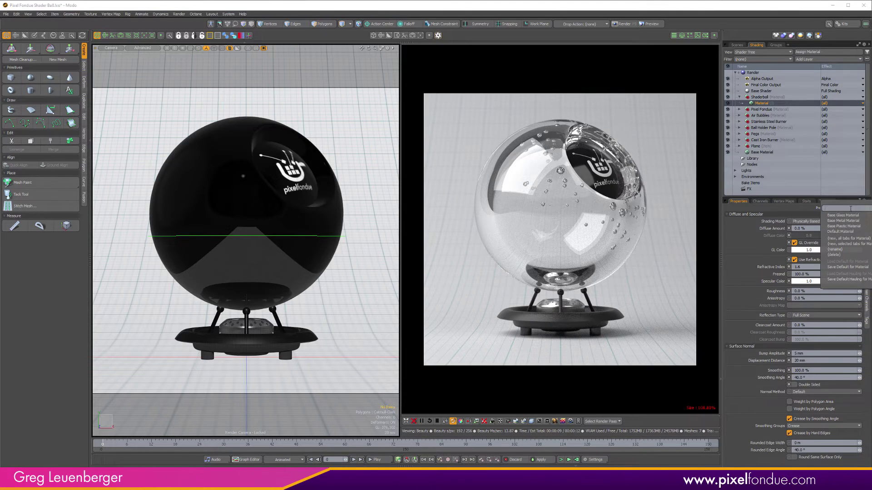
pyautogui.click(844, 220)
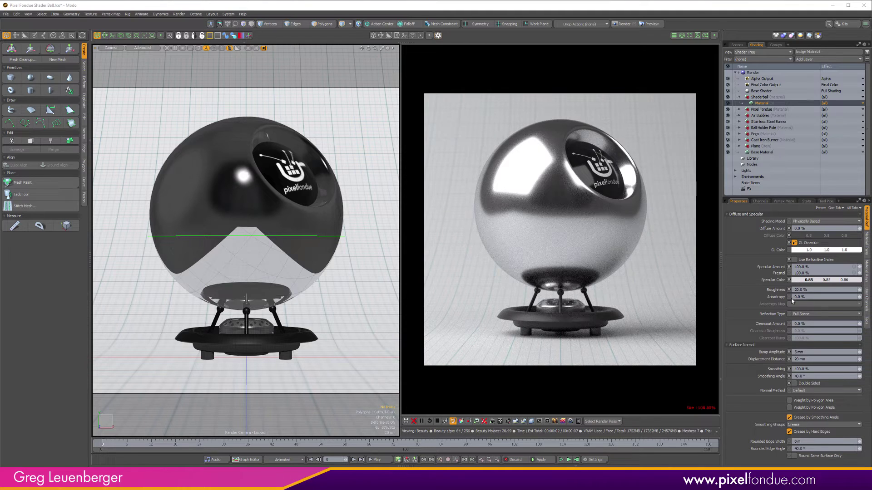
pyautogui.click(796, 280)
pyautogui.click(599, 326)
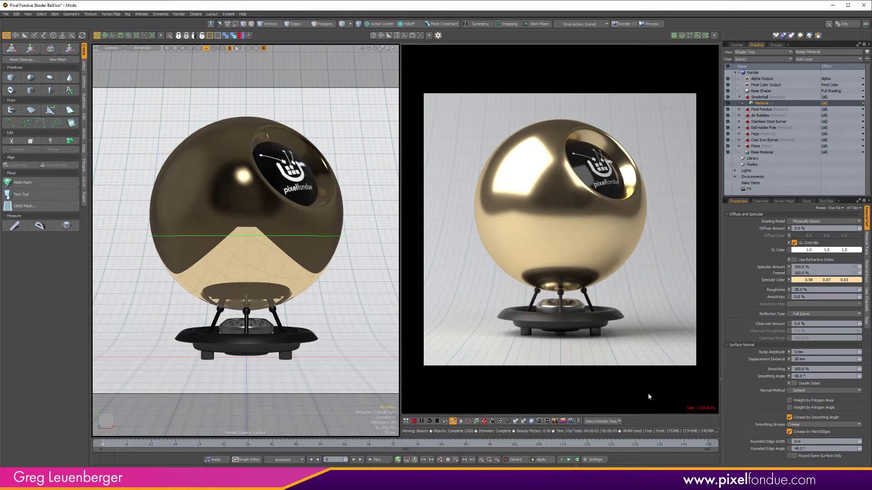
# Apply the Default Material preset to the shader ball's material and raise its Roughness for a fabric-like surface.
pyautogui.click(849, 217)
pyautogui.click(853, 208)
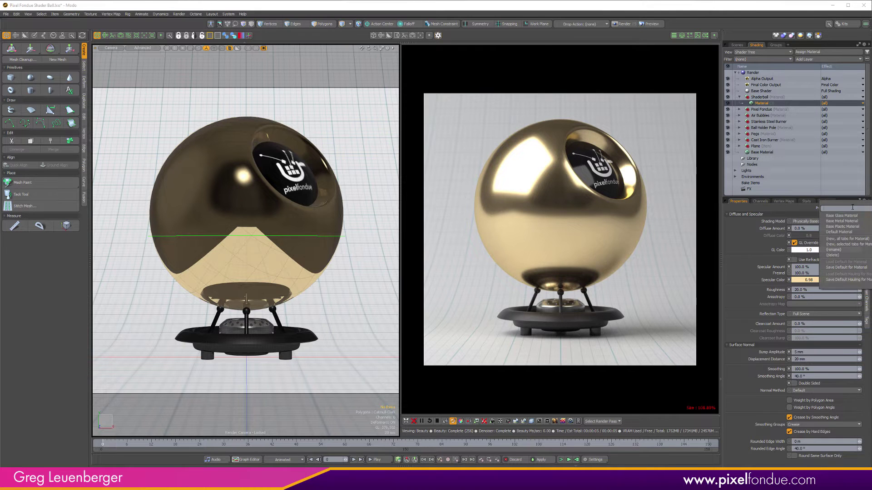
pyautogui.click(840, 232)
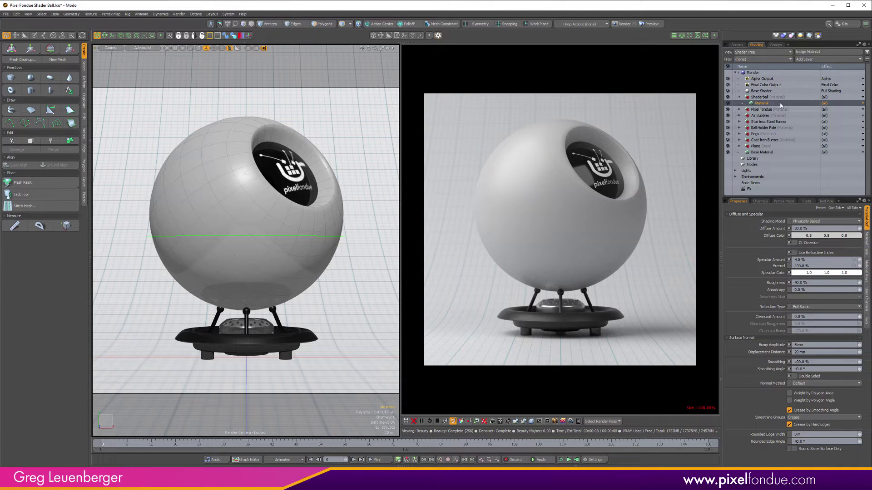
pyautogui.click(817, 283)
pyautogui.write('1')
pyautogui.press('Return')
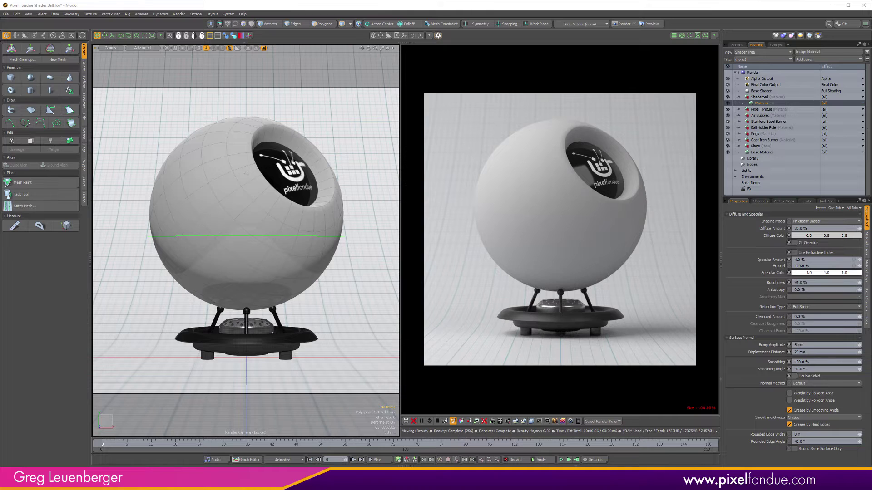
# Save all tabs of the material as a new preset named "Base Fabric".
pyautogui.click(855, 210)
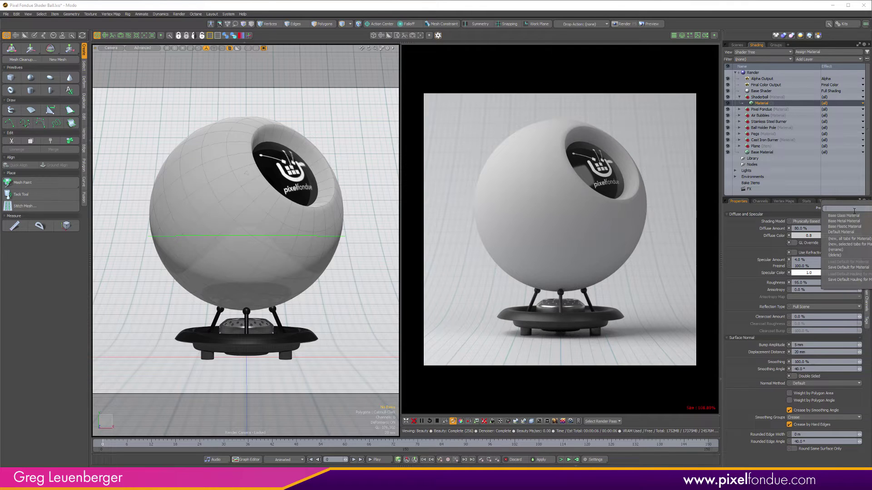
pyautogui.click(843, 240)
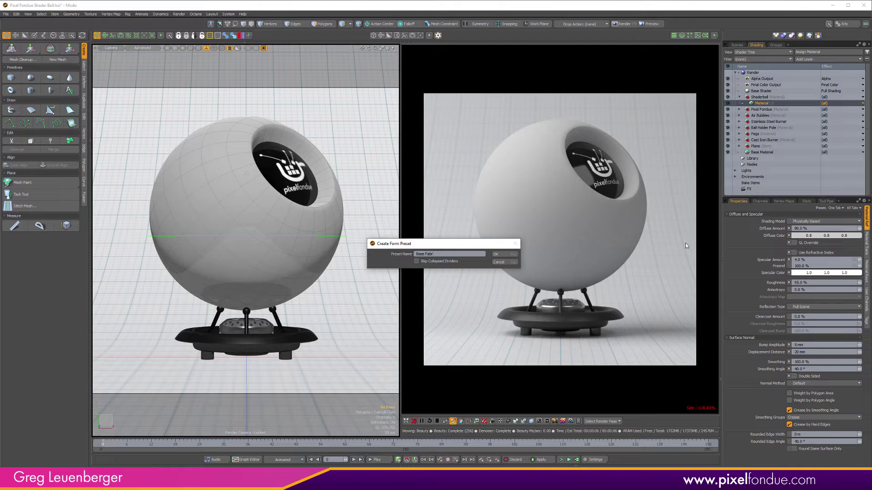
pyautogui.click(503, 254)
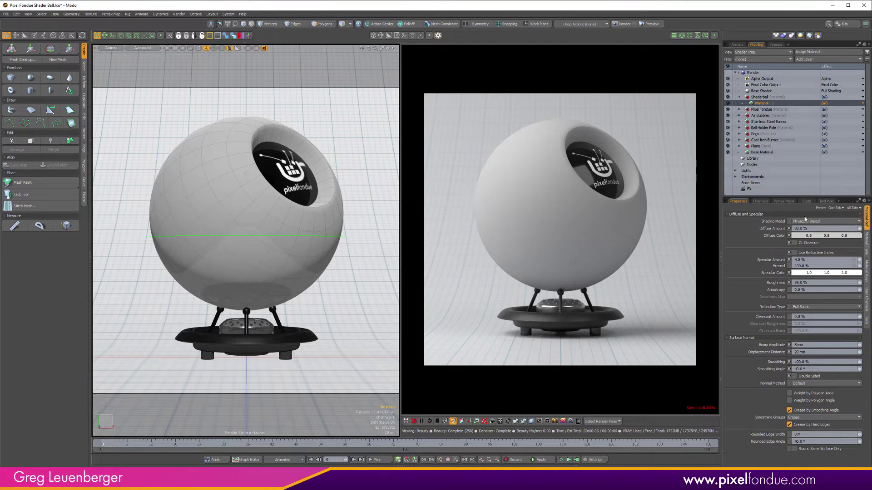
# Try the Base Glass Material and Base Metal Material presets on the shader ball's material.
pyautogui.click(852, 208)
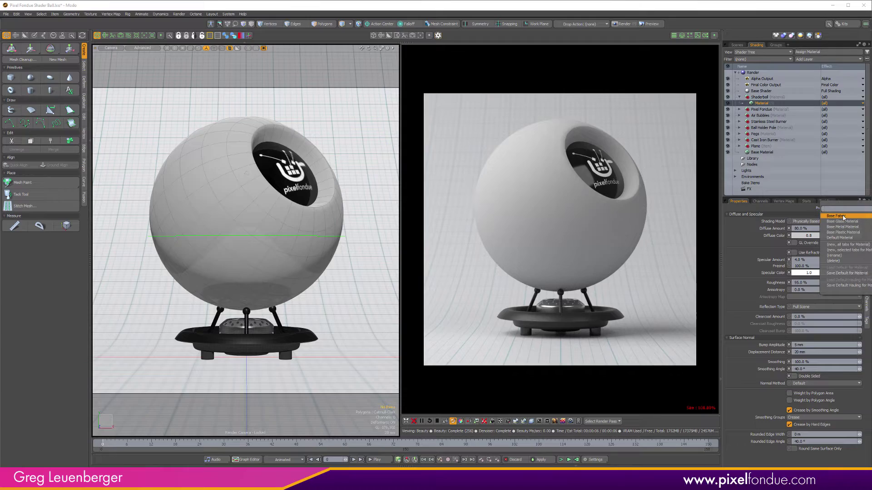
pyautogui.click(844, 222)
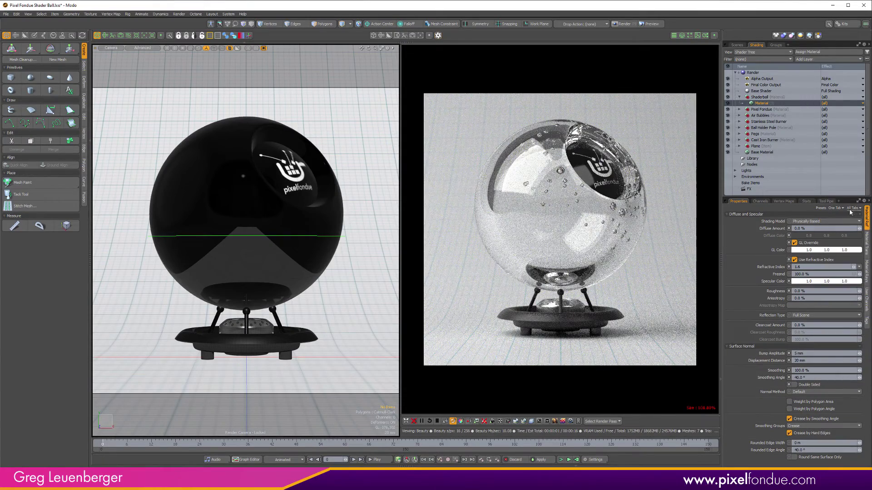
pyautogui.click(852, 209)
pyautogui.click(842, 226)
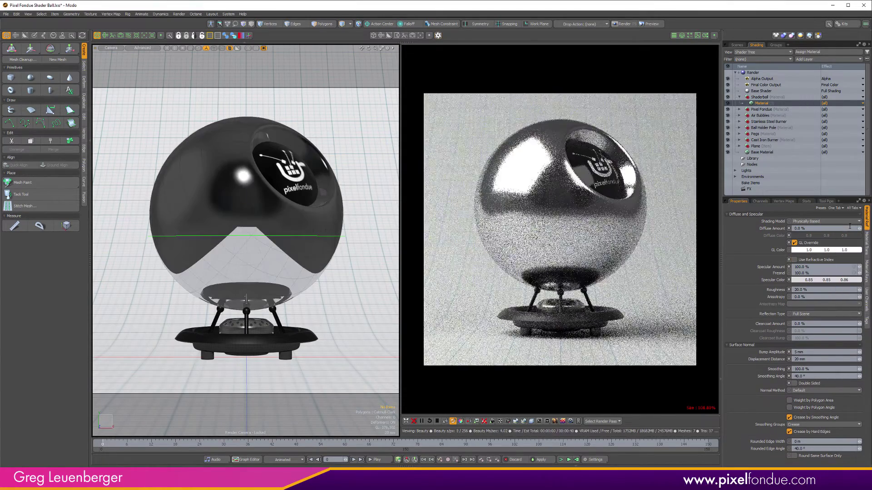
# Apply the Base Plastic Material preset to the shader ball and pick a different Diffuse Color for it.
pyautogui.click(852, 208)
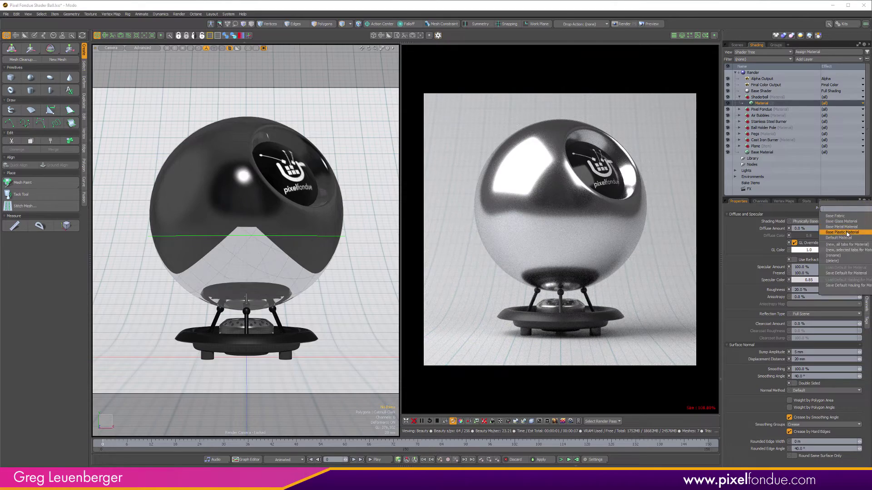
pyautogui.click(843, 232)
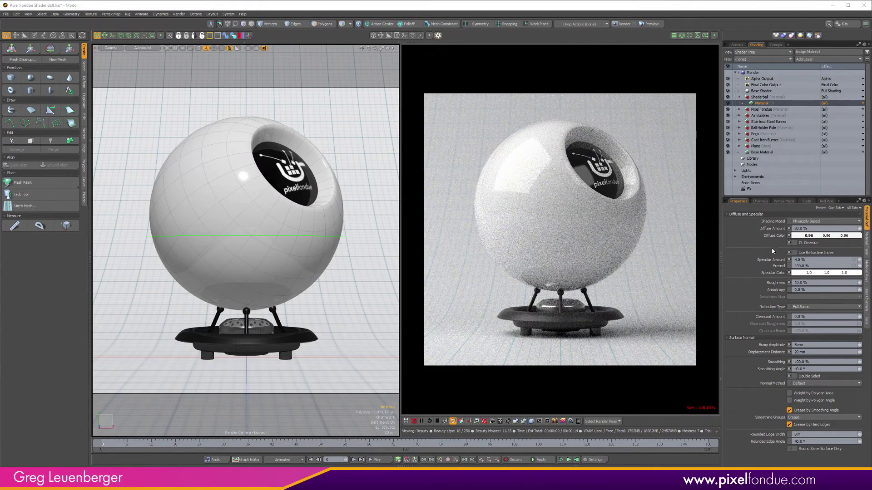
pyautogui.click(798, 235)
pyautogui.click(669, 202)
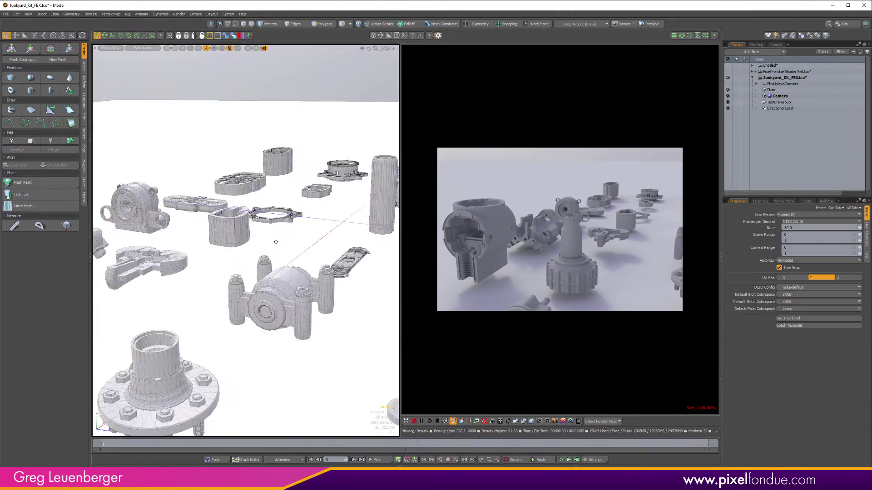
# Look over the junkyard parts and their separate materials in the shader tree, picking the gear part's material and those of engine_006 and engine_011.
pyautogui.moveTo(264, 270)
pyautogui.keyDown('alt'); pyautogui.mouseDown()
pyautogui.moveTo(331, 239)
pyautogui.moveTo(315, 274)
pyautogui.moveTo(299, 285)
pyautogui.moveTo(254, 268)
pyautogui.mouseUp(); pyautogui.keyUp('alt')
pyautogui.scroll(3, 332, 239)
pyautogui.scroll(2, 331, 239)
pyautogui.scroll(-3, 331, 274)
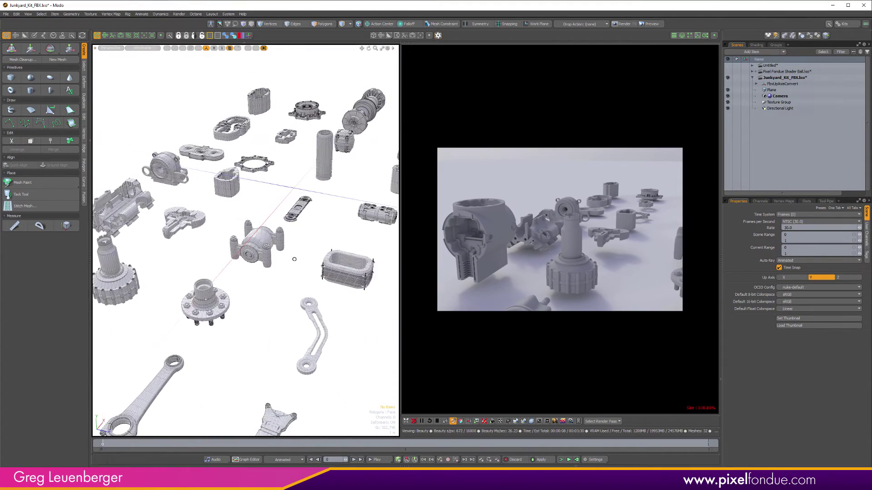
pyautogui.scroll(3, 290, 273)
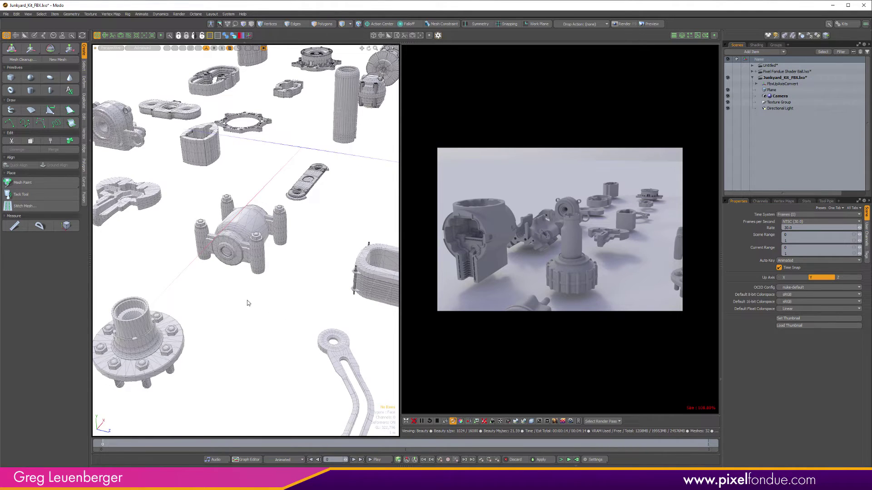
pyautogui.click(264, 304)
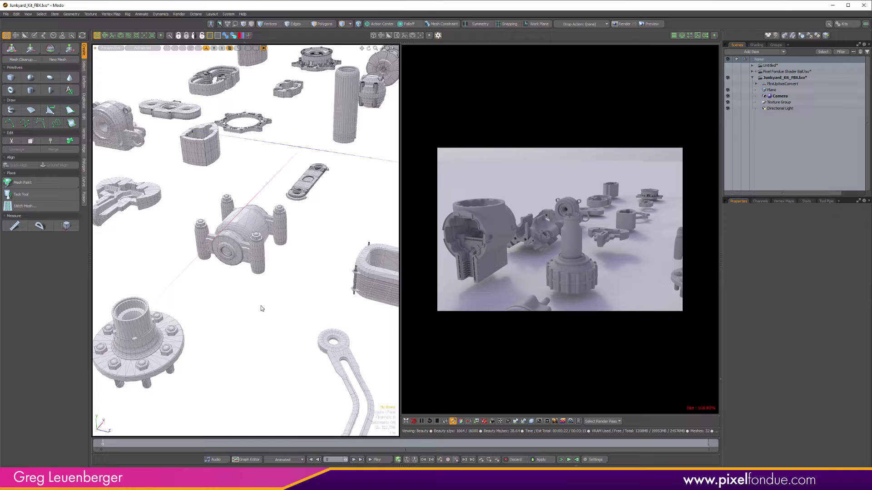
pyautogui.click(760, 46)
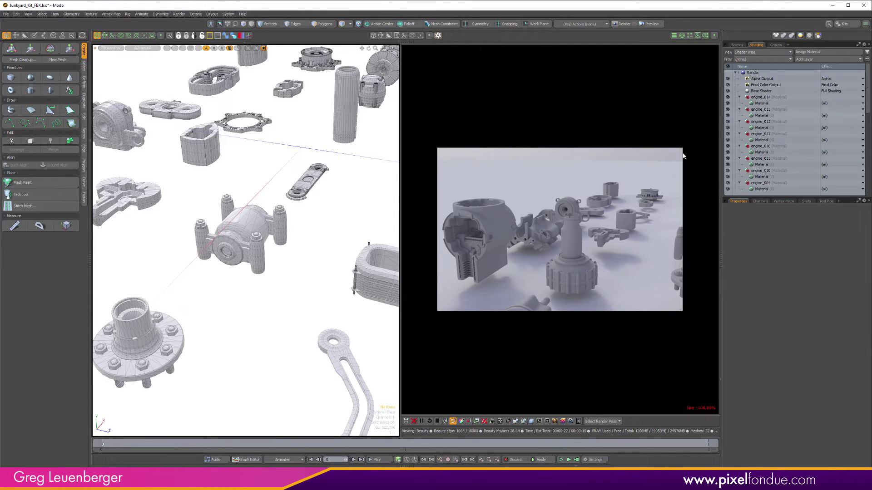
pyautogui.click(445, 421)
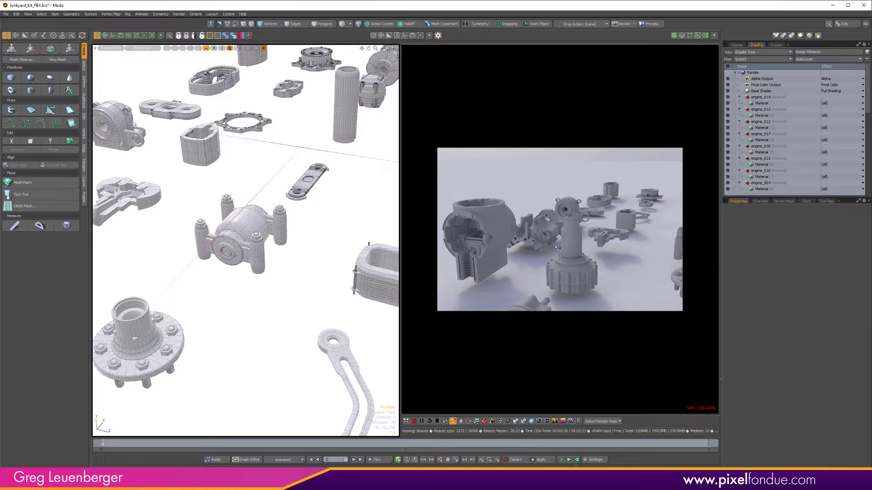
pyautogui.click(570, 266)
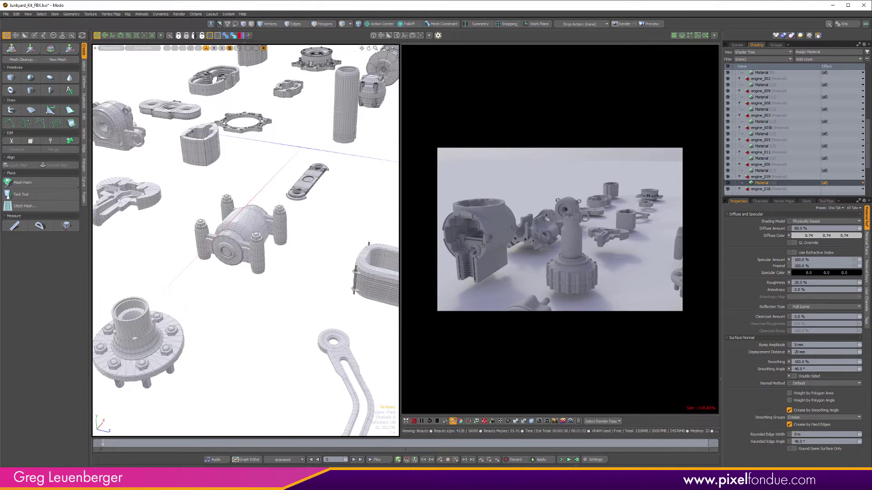
pyautogui.click(766, 170)
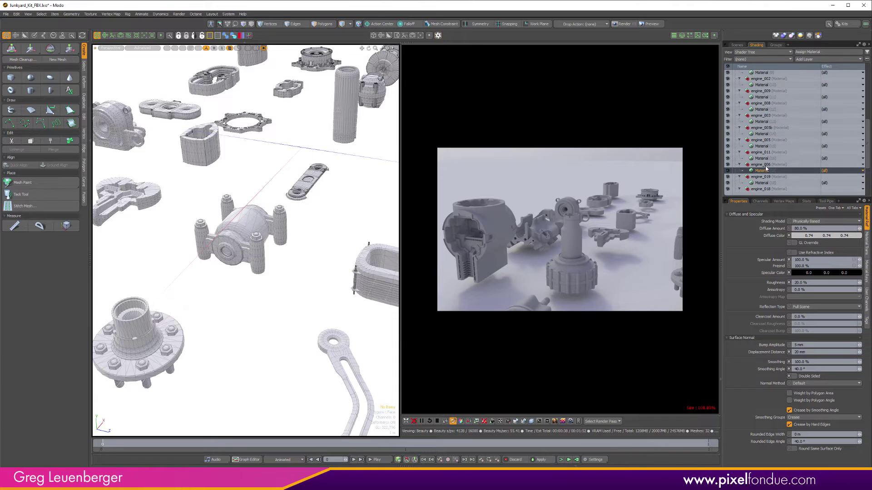
pyautogui.click(765, 159)
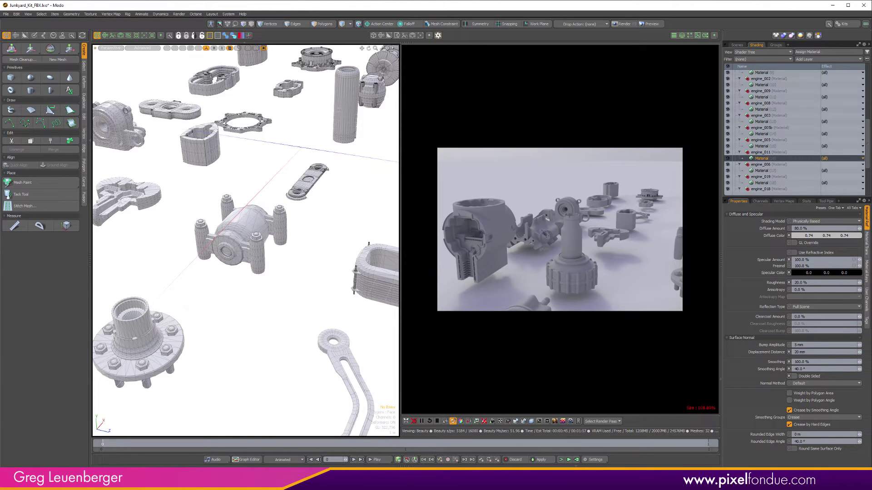
# Check the engine_011 material's ray and transparency settings and the list of material presets available for it.
pyautogui.click(866, 270)
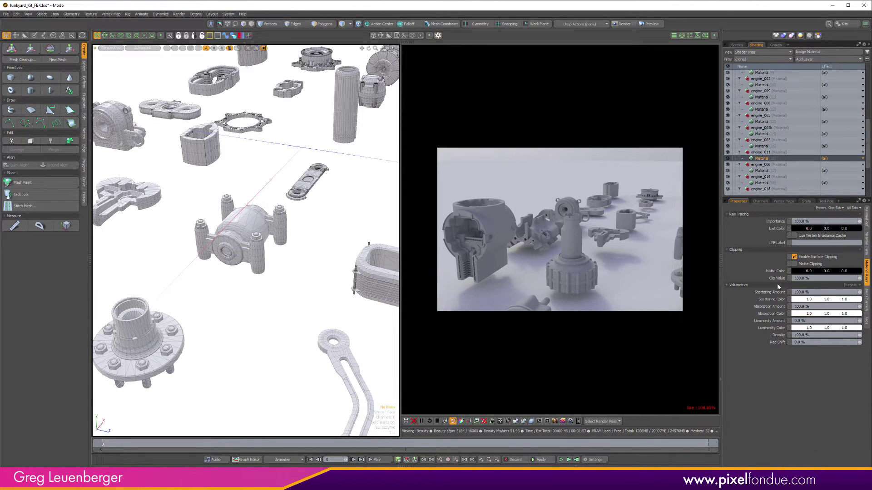
pyautogui.click(866, 242)
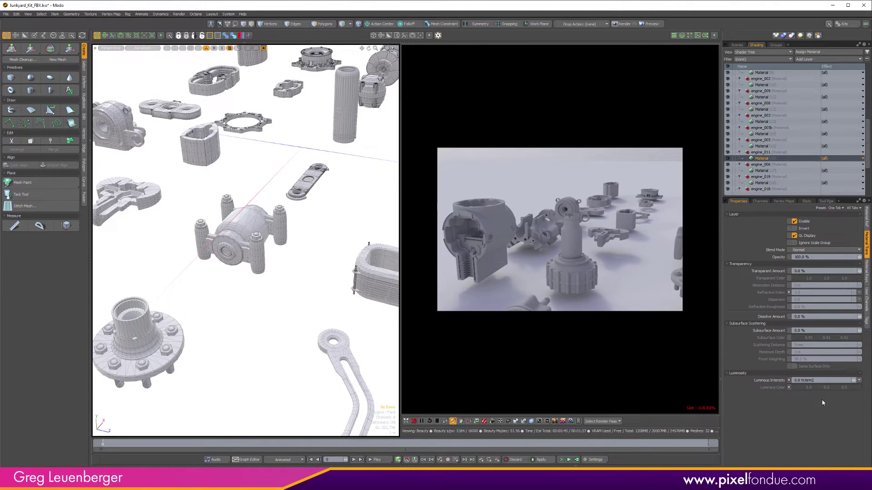
pyautogui.click(765, 158)
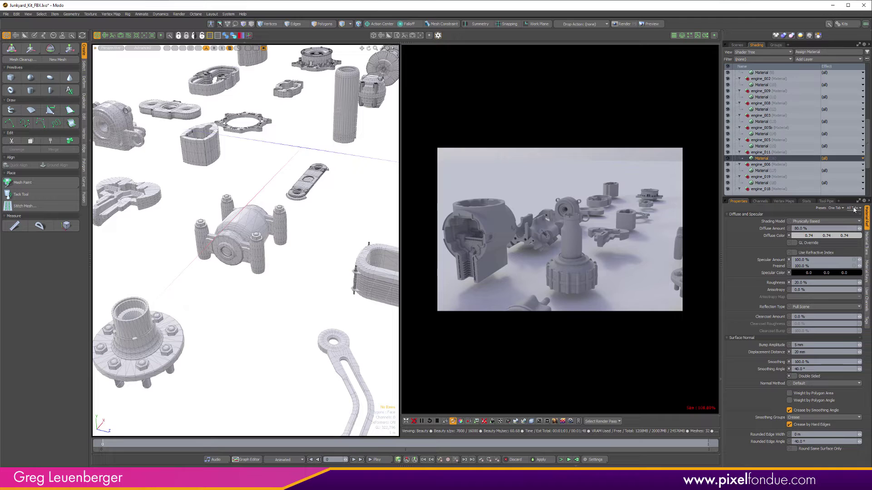
pyautogui.click(820, 207)
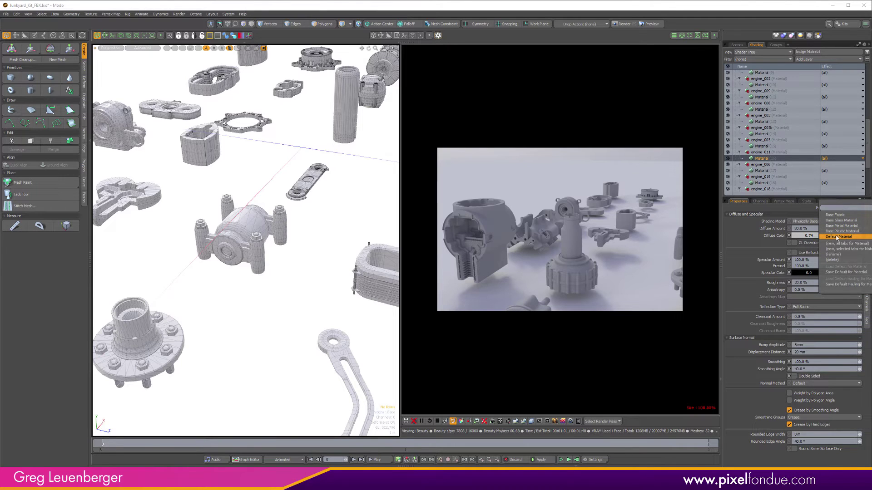
pyautogui.click(837, 237)
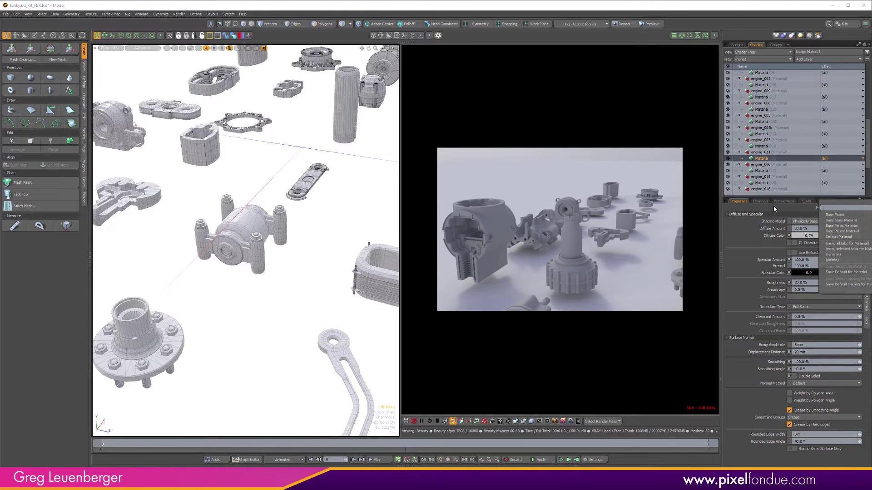
# Filter the shader tree to Material layers and apply the Default Material preset to all engine materials at once.
pyautogui.click(747, 59)
pyautogui.click(761, 56)
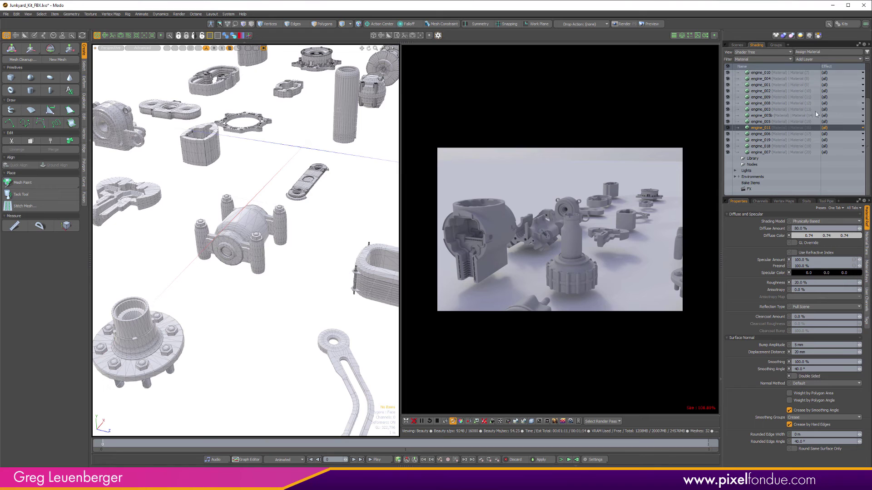
pyautogui.scroll(3, 799, 118)
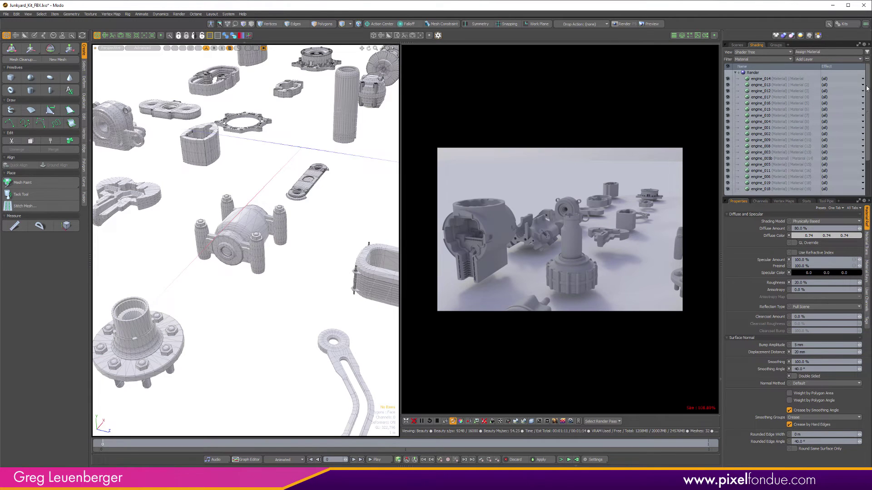
pyautogui.keyDown('shift'); pyautogui.click(769, 81); pyautogui.keyUp('shift')
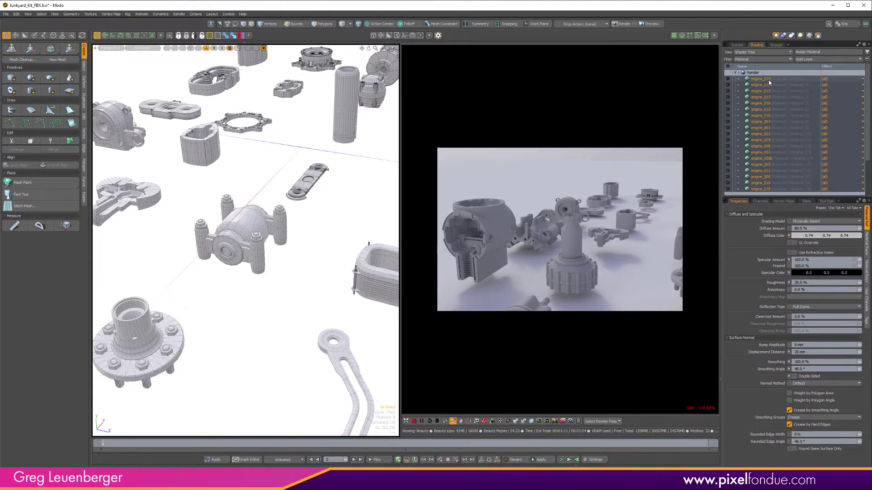
pyautogui.click(851, 208)
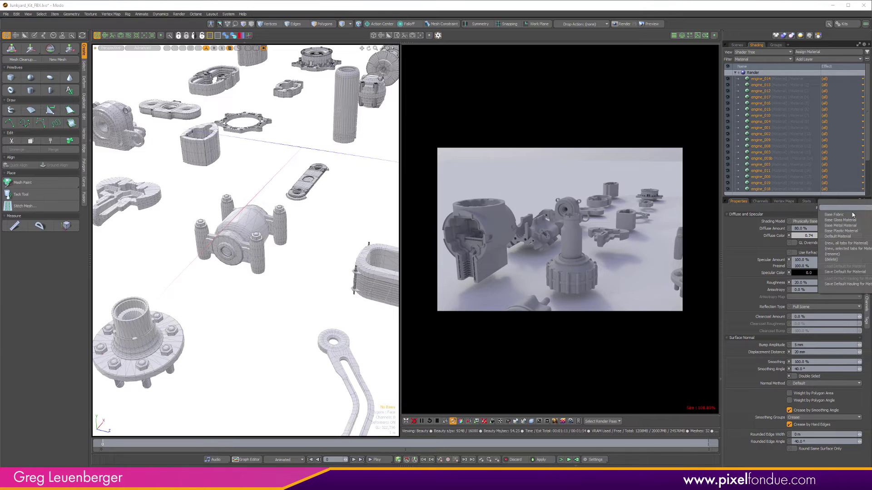
pyautogui.click(837, 237)
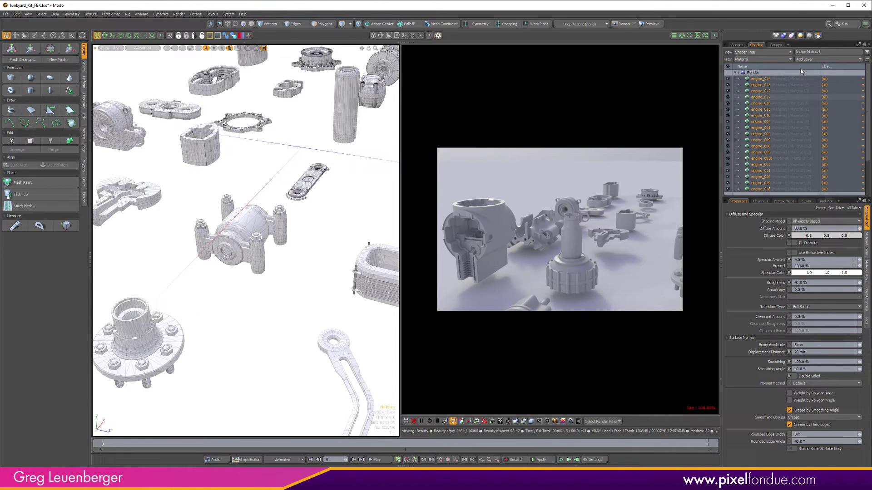
pyautogui.click(750, 59)
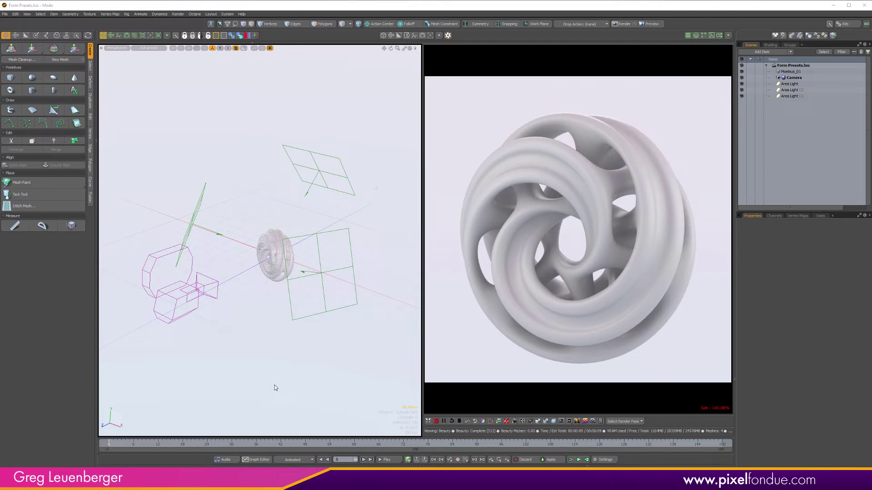
# In the Form Presets scene, apply the Warm Halogen Incandescent preset to the first area light.
pyautogui.moveTo(281, 366)
pyautogui.keyDown('alt'); pyautogui.mouseDown()
pyautogui.moveTo(284, 378)
pyautogui.moveTo(274, 379)
pyautogui.mouseUp(); pyautogui.keyUp('alt')
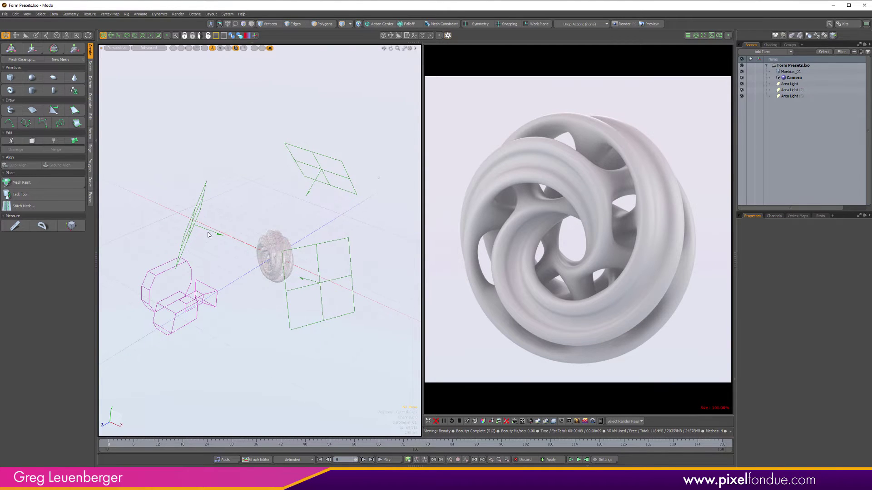
pyautogui.keyDown('alt'); pyautogui.moveTo(209, 235); pyautogui.dragTo(233, 213); pyautogui.keyUp('alt')
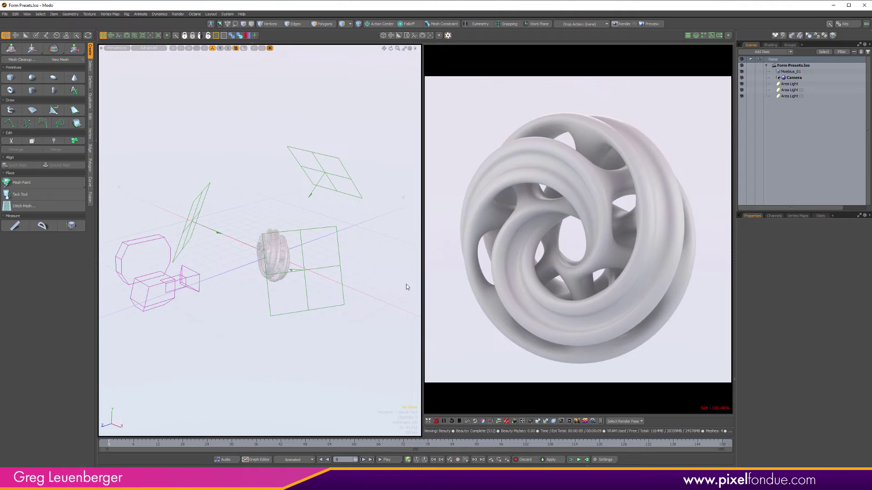
pyautogui.click(186, 228)
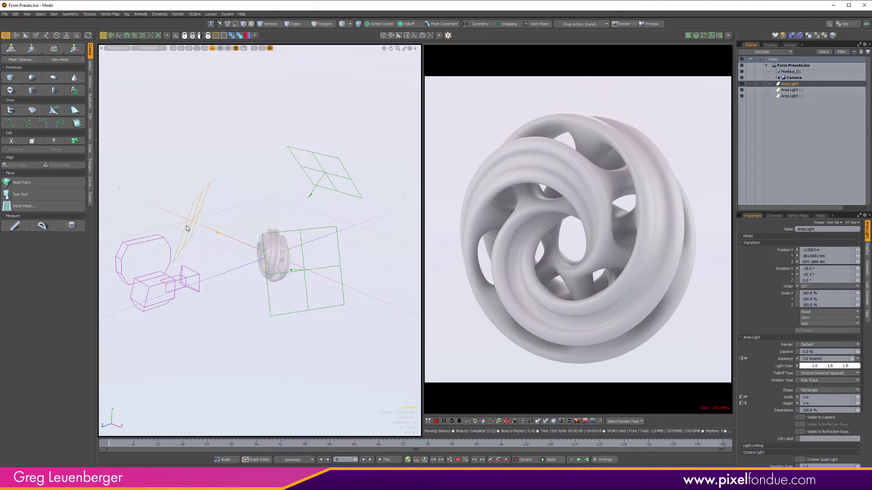
pyautogui.click(847, 338)
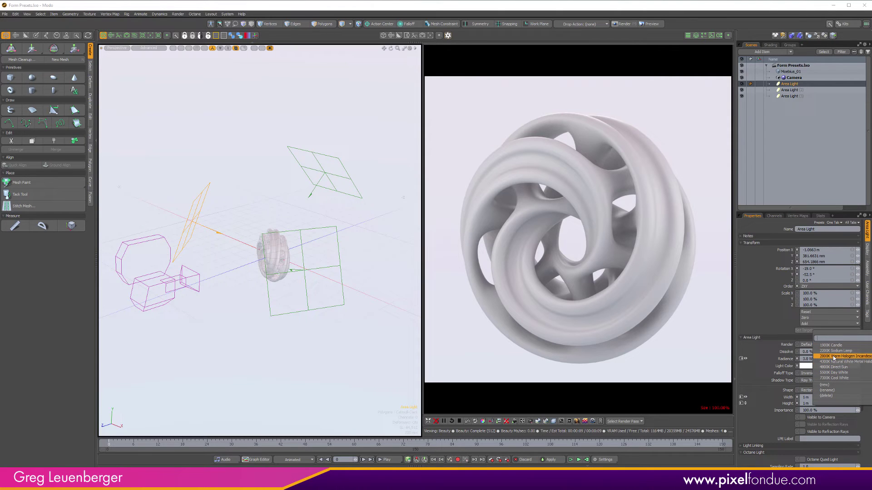
pyautogui.click(843, 356)
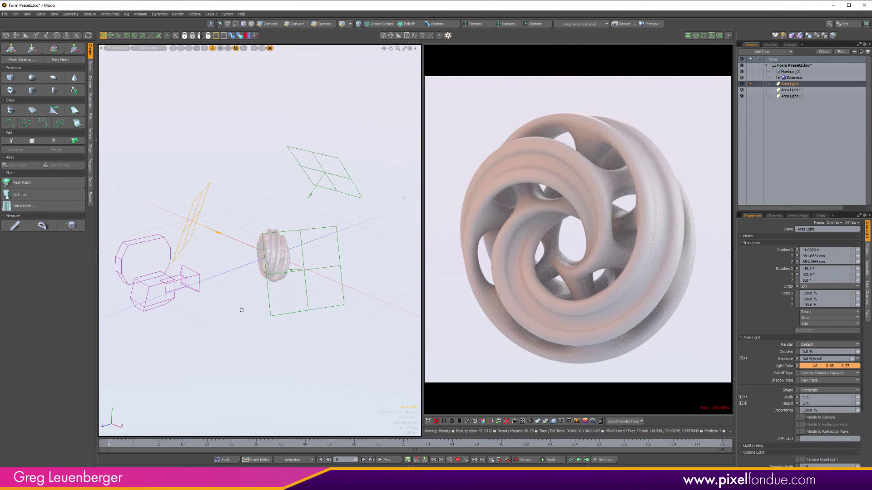
pyautogui.keyDown('alt'); pyautogui.moveTo(241, 306); pyautogui.dragTo(268, 306); pyautogui.keyUp('alt')
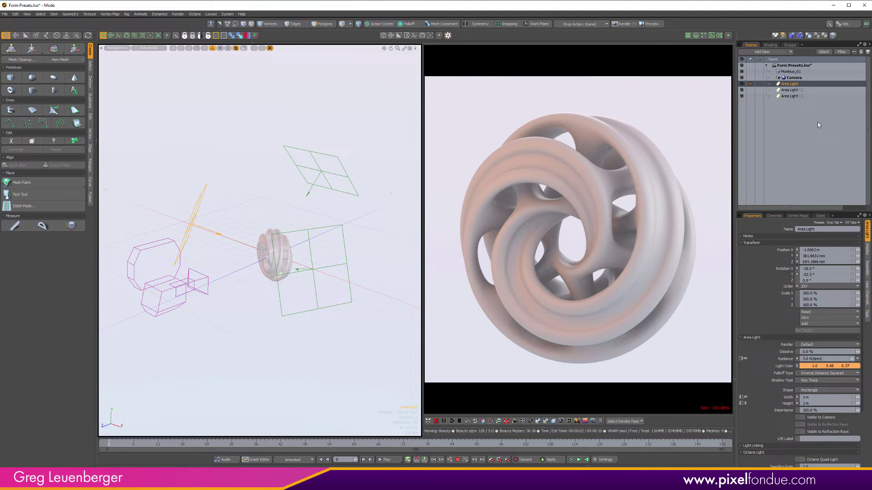
# Apply the 4800K Direct Sun preset to the second area light, Area Light (2).
pyautogui.click(800, 91)
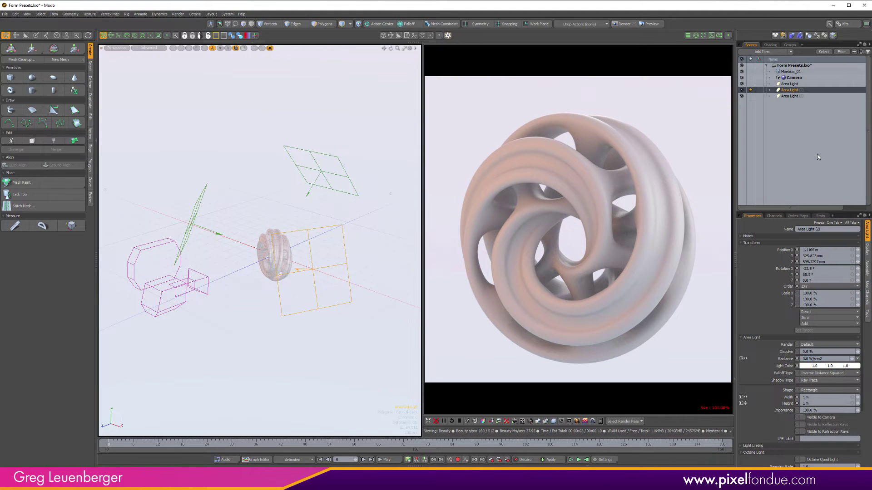
pyautogui.click(847, 349)
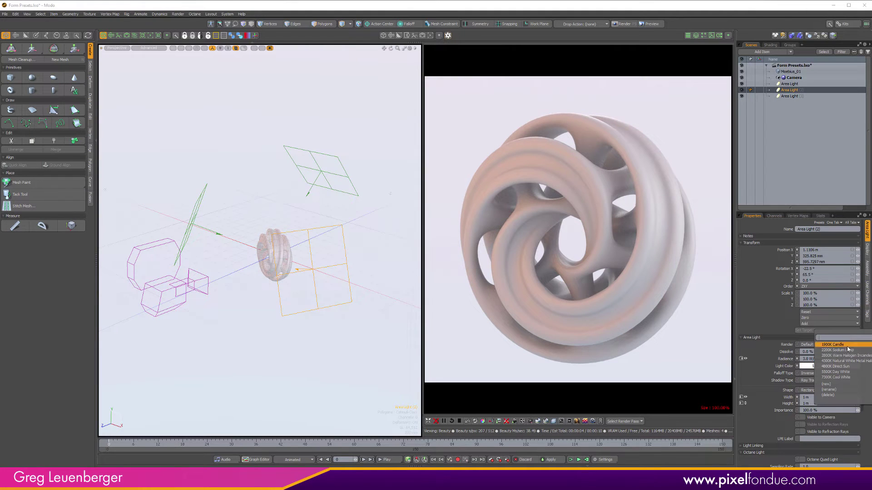
pyautogui.click(846, 372)
pyautogui.keyDown('alt'); pyautogui.moveTo(311, 374); pyautogui.dragTo(347, 345); pyautogui.keyUp('alt')
# Set the Light Color of the third area light above the Moebius mesh to hexadecimal cfdaff.
pyautogui.click(352, 184)
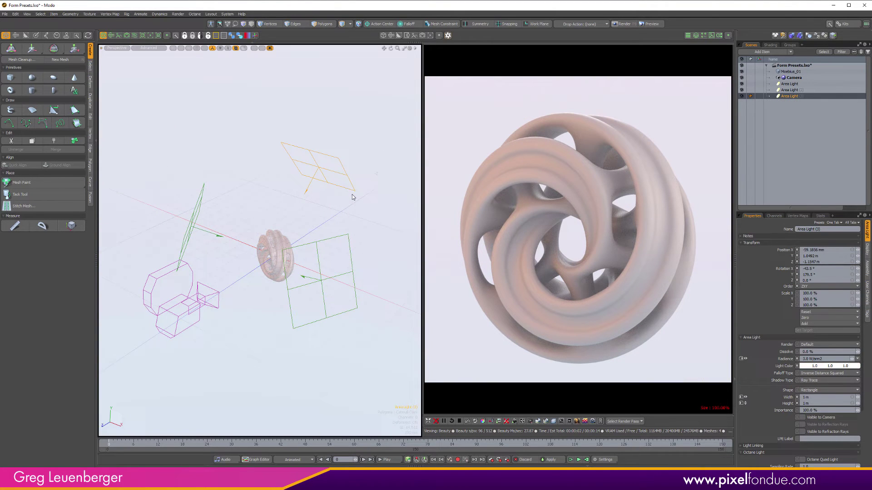
pyautogui.moveTo(846, 341)
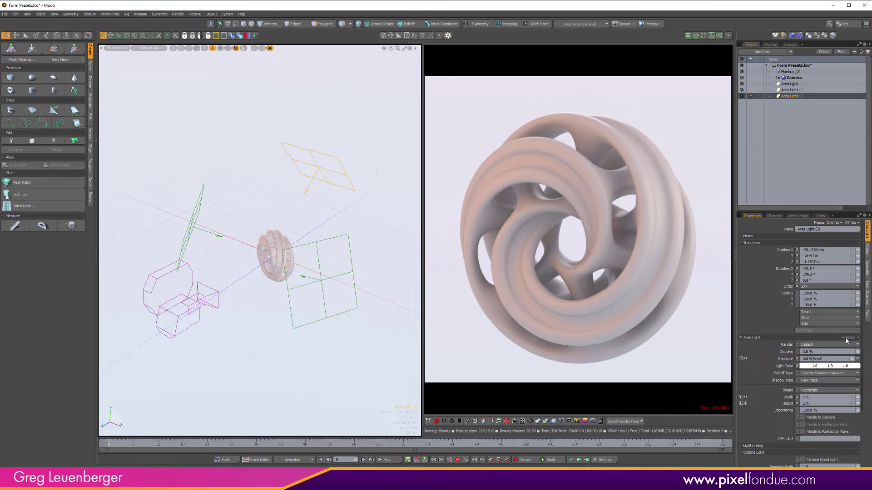
pyautogui.click(825, 367)
pyautogui.click(751, 410)
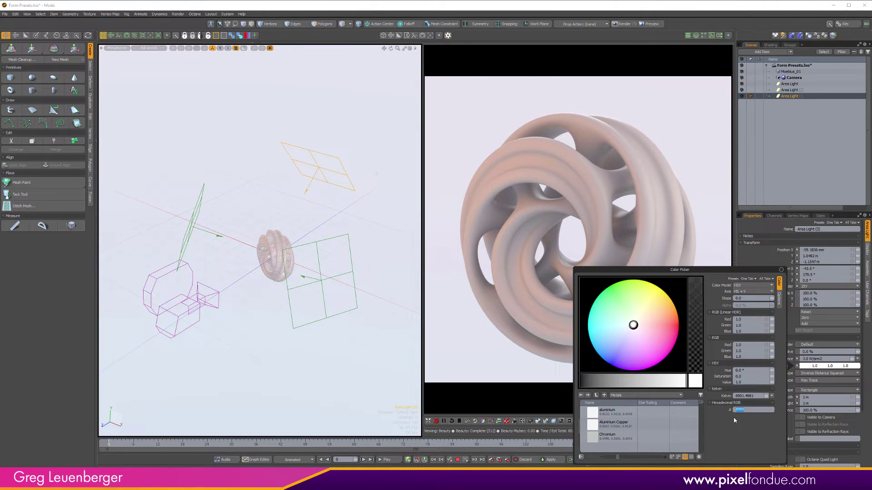
pyautogui.write('cfdaff')
pyautogui.press('Return')
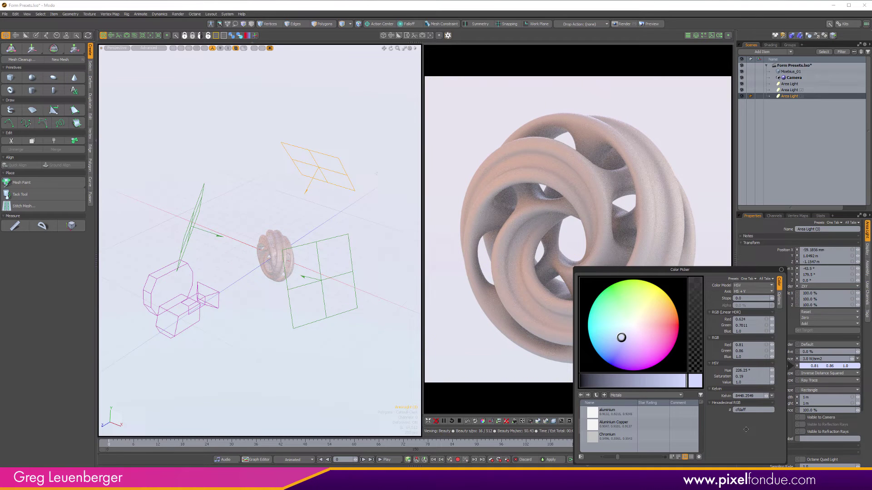
pyautogui.click(782, 270)
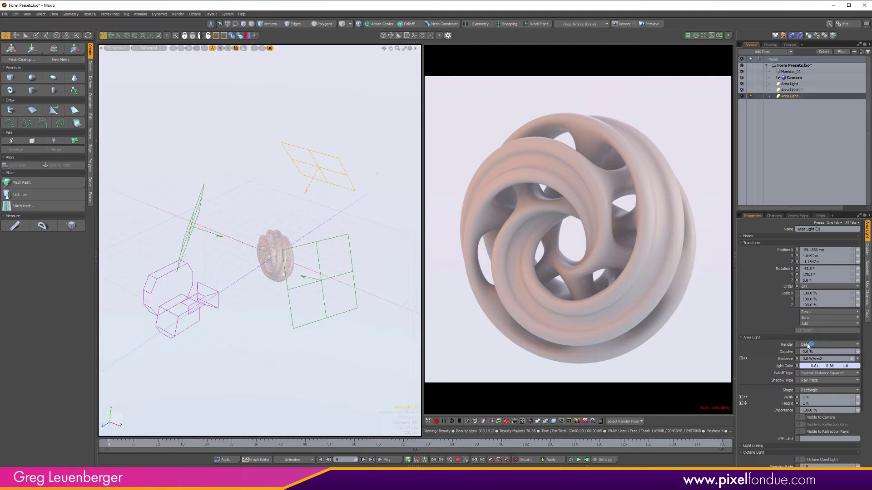
# Save the third area light's settings as a new area light preset with a name beginning "10000K Blue".
pyautogui.click(848, 339)
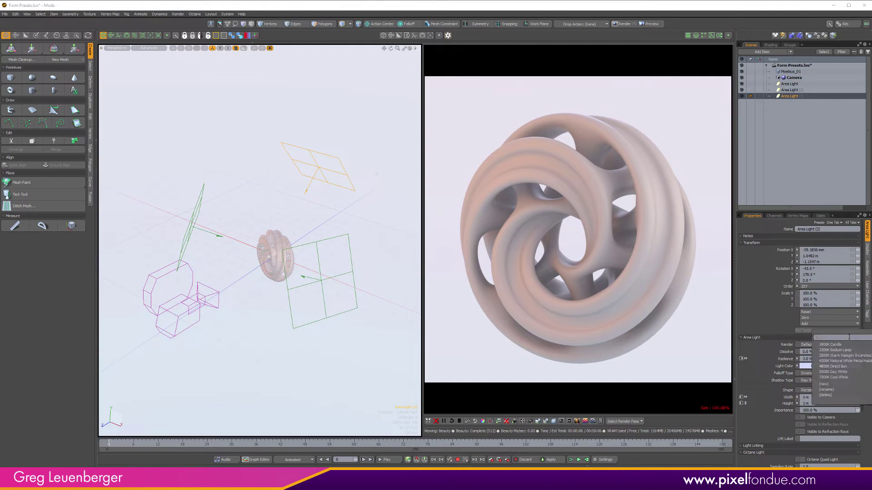
pyautogui.click(826, 385)
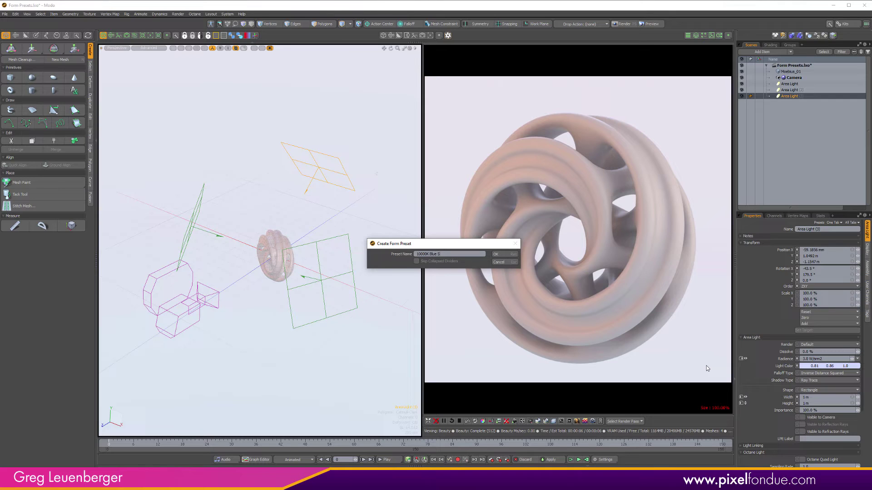
pyautogui.click(496, 255)
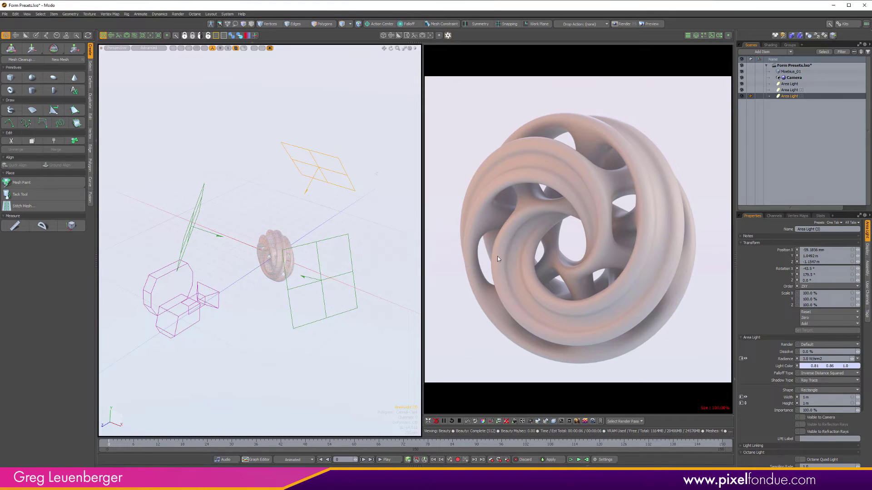
# Move the third area light to about Y 995 mm and Z -430 mm, and tilt its X rotation to about -67°.
pyautogui.keyDown('alt'); pyautogui.moveTo(317, 316); pyautogui.dragTo(326, 232); pyautogui.keyUp('alt')
pyautogui.press('w')
pyautogui.moveTo(293, 182); pyautogui.dragTo(292, 271)
pyautogui.press('e')
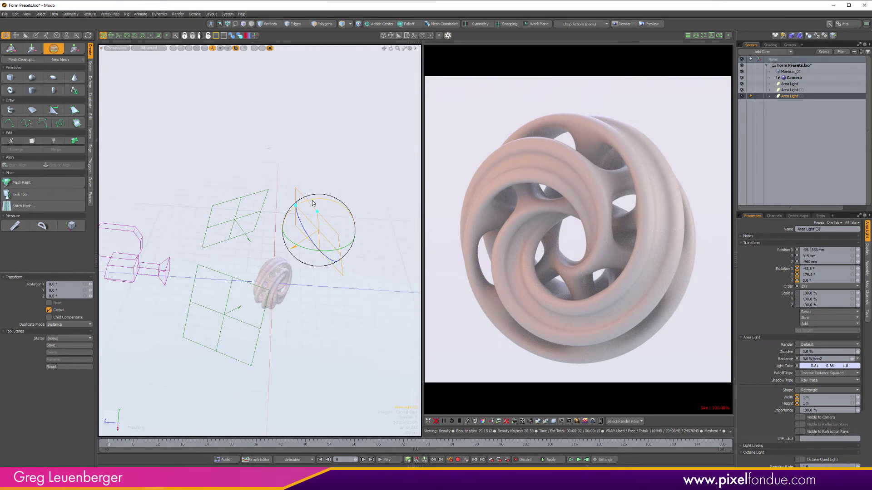
pyautogui.moveTo(314, 200); pyautogui.dragTo(282, 198)
pyautogui.press('w')
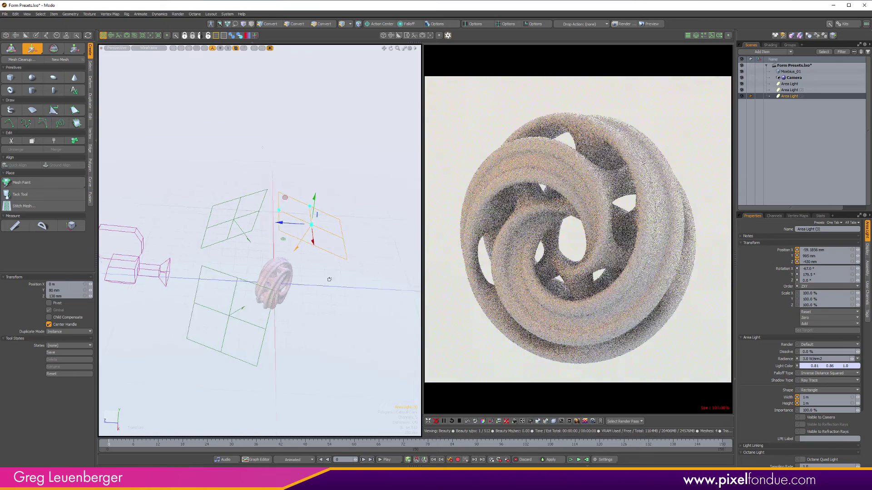
pyautogui.keyDown('alt'); pyautogui.moveTo(329, 278); pyautogui.dragTo(261, 333); pyautogui.keyUp('alt')
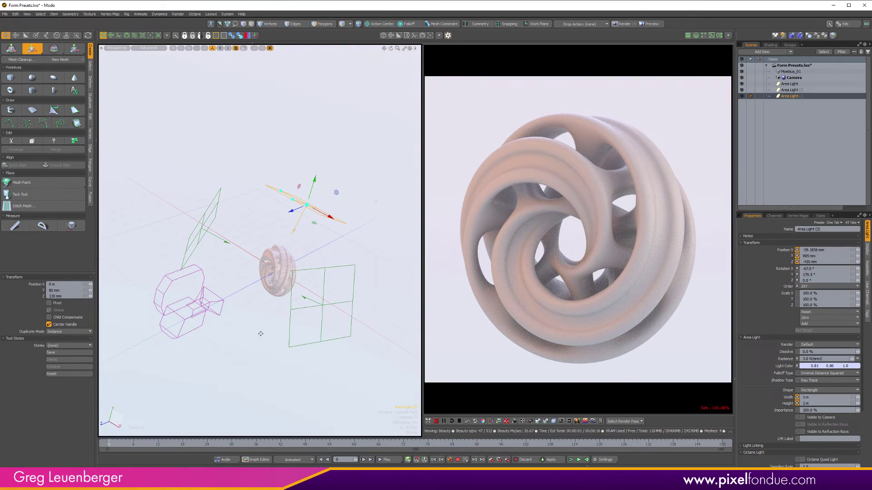
pyautogui.press('Escape')
pyautogui.moveTo(341, 366)
pyautogui.keyDown('alt'); pyautogui.mouseDown()
pyautogui.moveTo(341, 357)
pyautogui.moveTo(344, 364)
pyautogui.mouseUp(); pyautogui.keyUp('alt')
# Try a Kelvin value of 4000 for the first area light's Light Color.
pyautogui.click(790, 84)
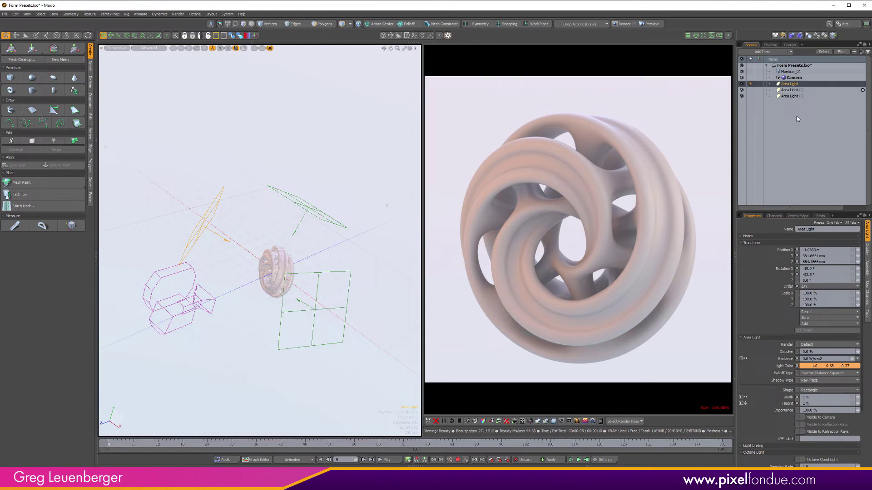
pyautogui.click(823, 367)
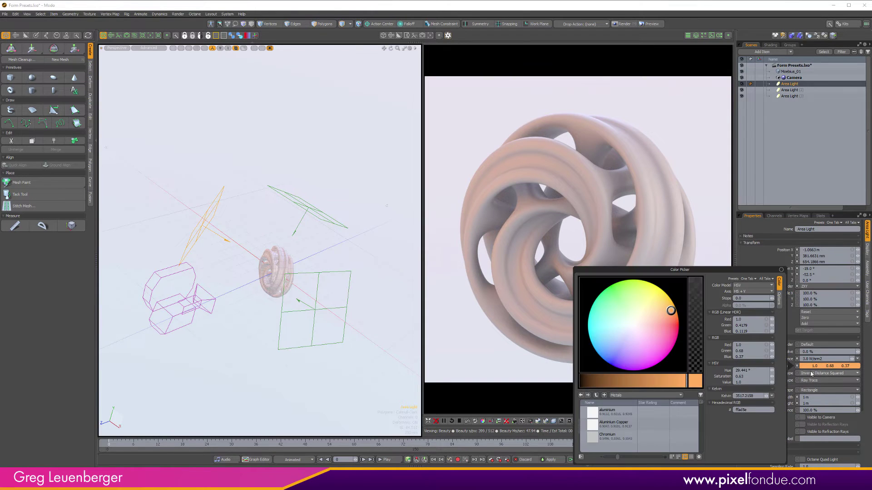
pyautogui.click(757, 396)
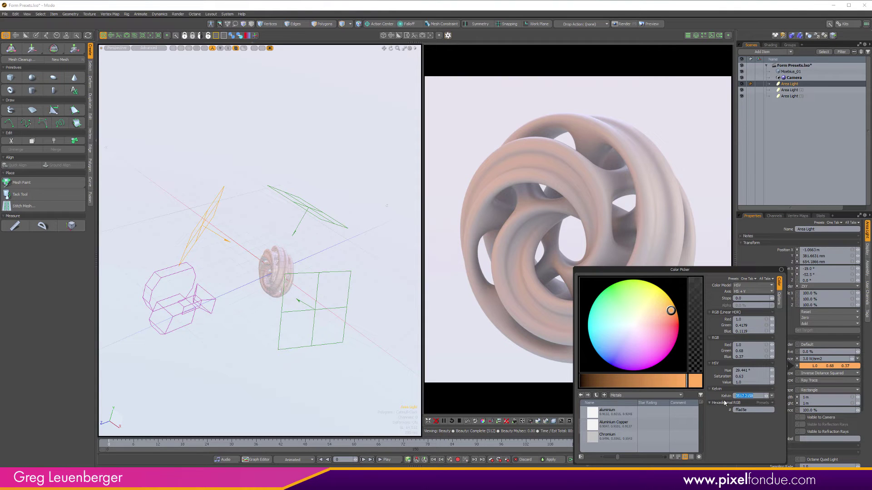
pyautogui.write('4000')
pyautogui.press('Return')
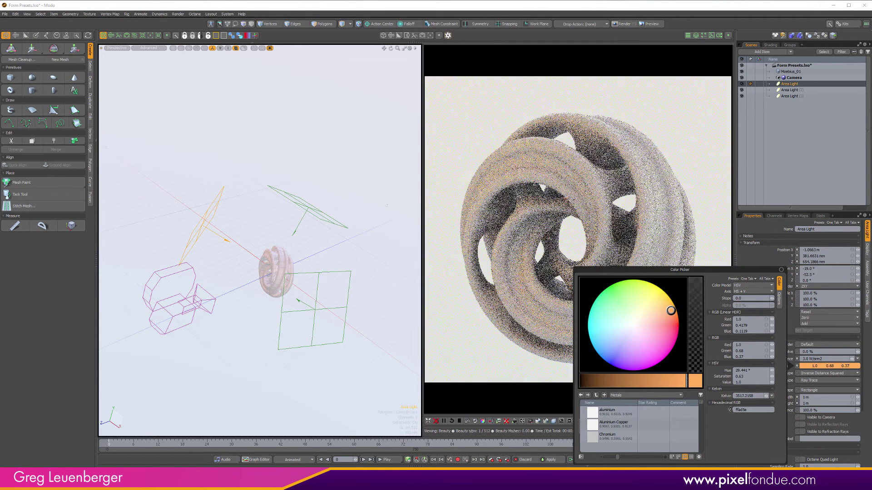
pyautogui.click(346, 399)
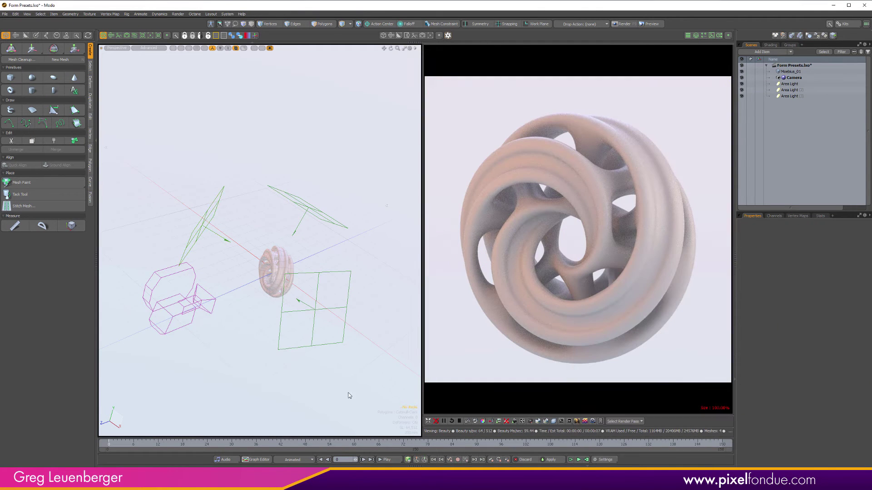
# Enlarge Area Light (2) to about 2.11 m wide and 2.59 m high.
pyautogui.click(314, 351)
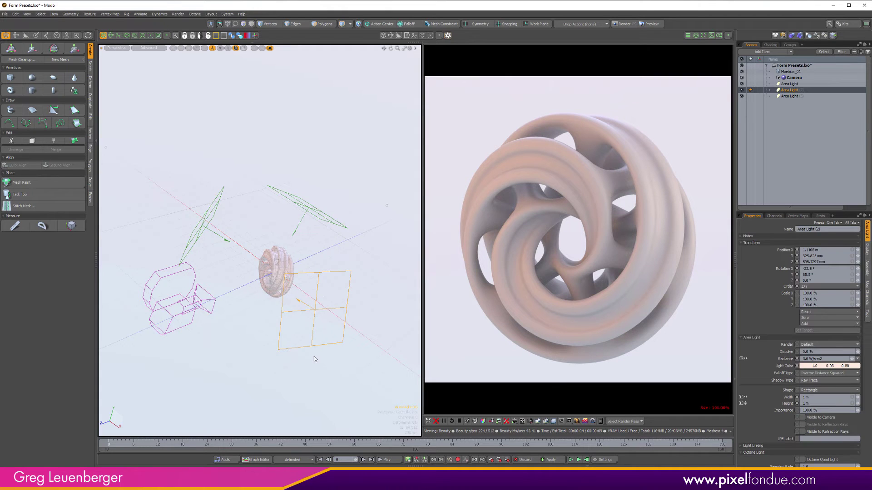
pyautogui.click(741, 338)
pyautogui.click(740, 338)
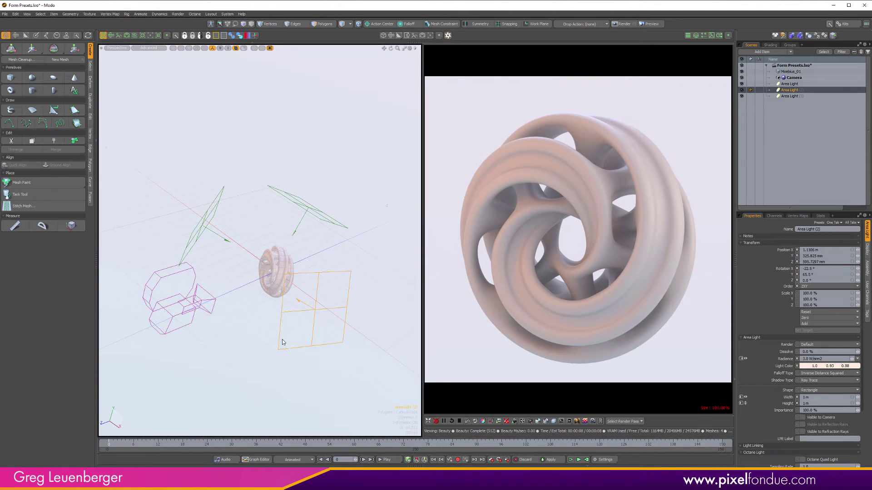
pyautogui.press('c')
pyautogui.moveTo(307, 375); pyautogui.dragTo(307, 214)
pyautogui.moveTo(258, 315); pyautogui.dragTo(382, 325)
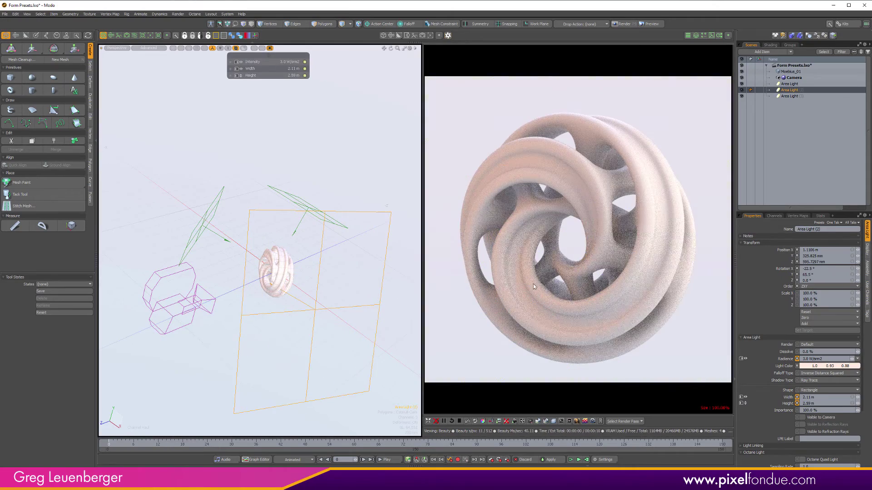
# Apply the 5500K Day White preset to the Area Light settings of Area Light (2).
pyautogui.click(845, 340)
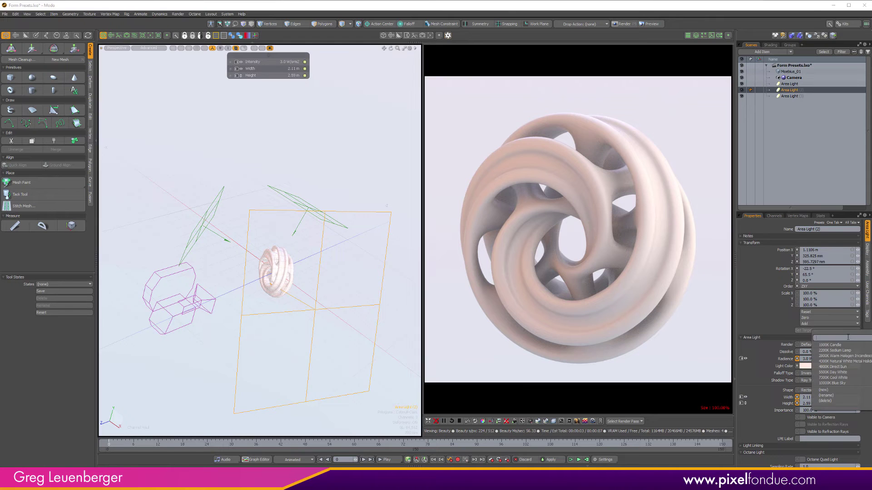
pyautogui.click(842, 376)
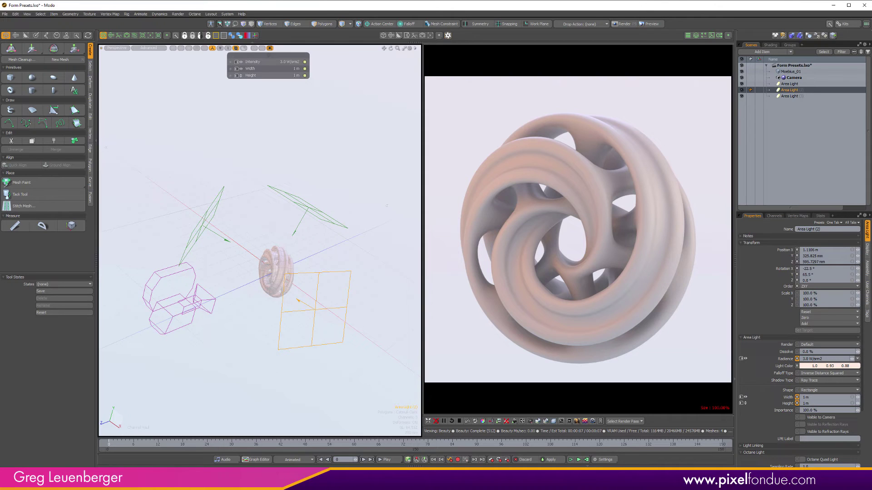
pyautogui.click(844, 341)
# Save all property tabs of Area Light (2) as a preset named "5500K Day Light" and apply that preset to the light.
pyautogui.click(851, 222)
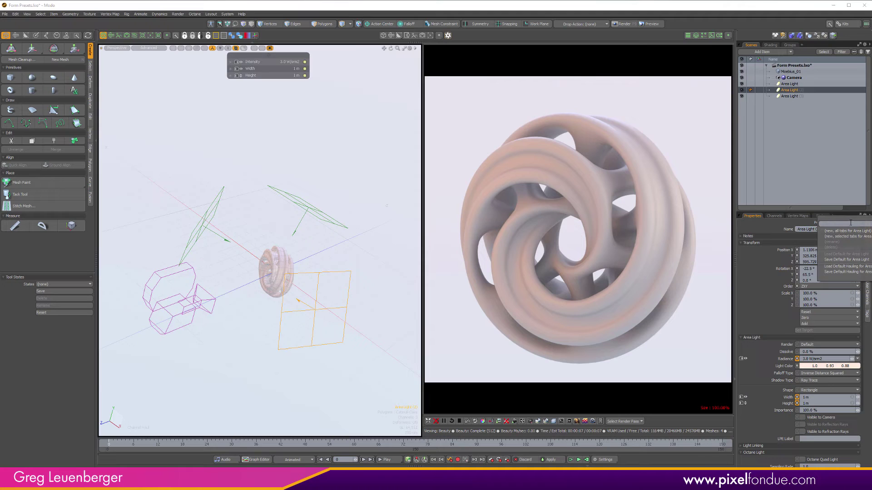
pyautogui.click(847, 231)
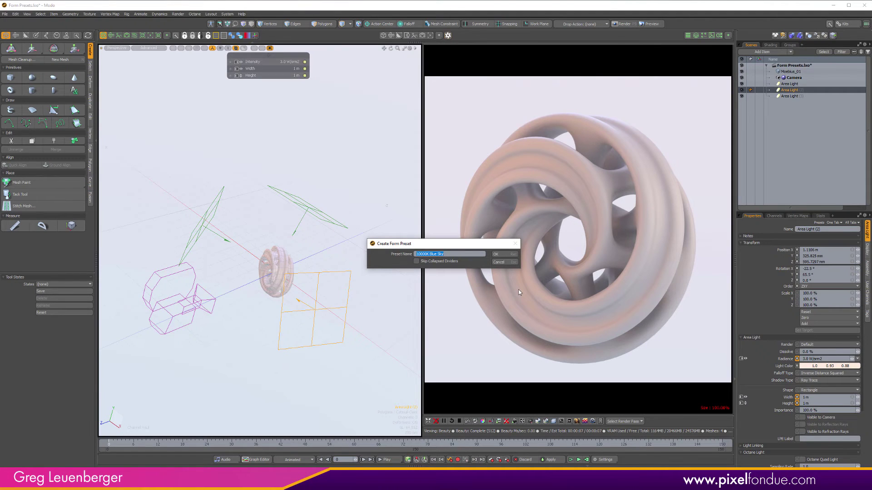
pyautogui.write('5500K Day Light')
pyautogui.click(517, 254)
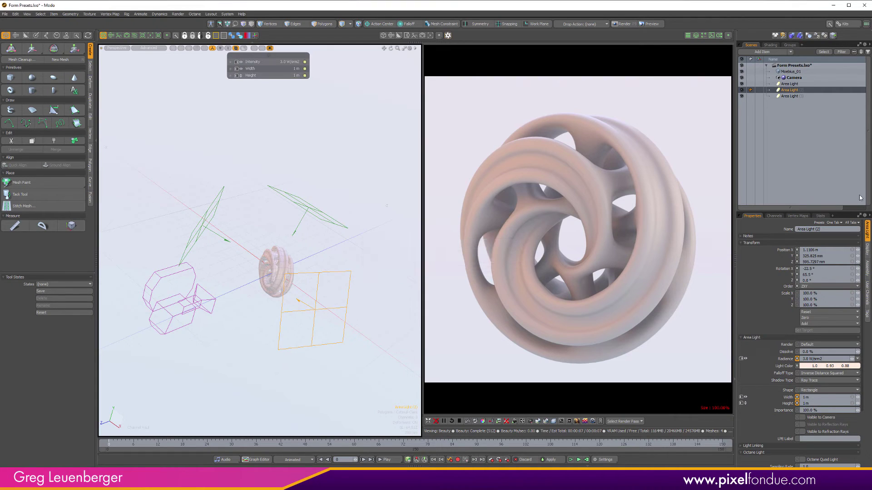
pyautogui.click(853, 223)
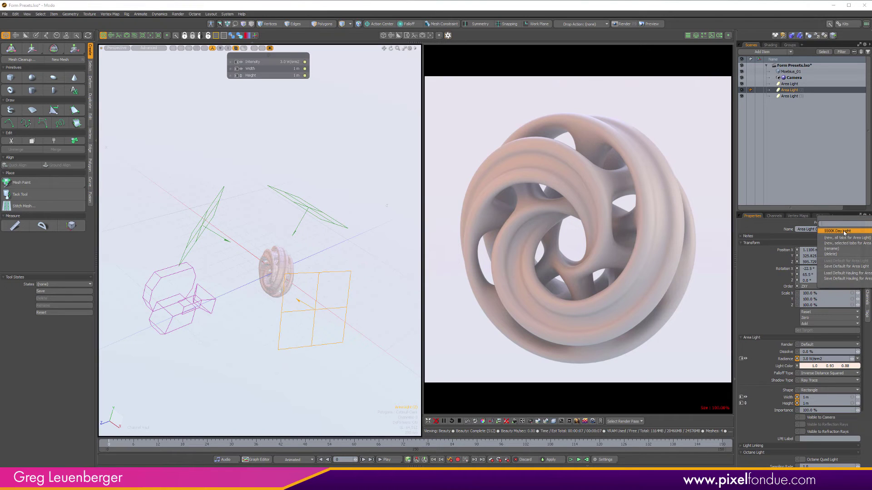
pyautogui.click(845, 231)
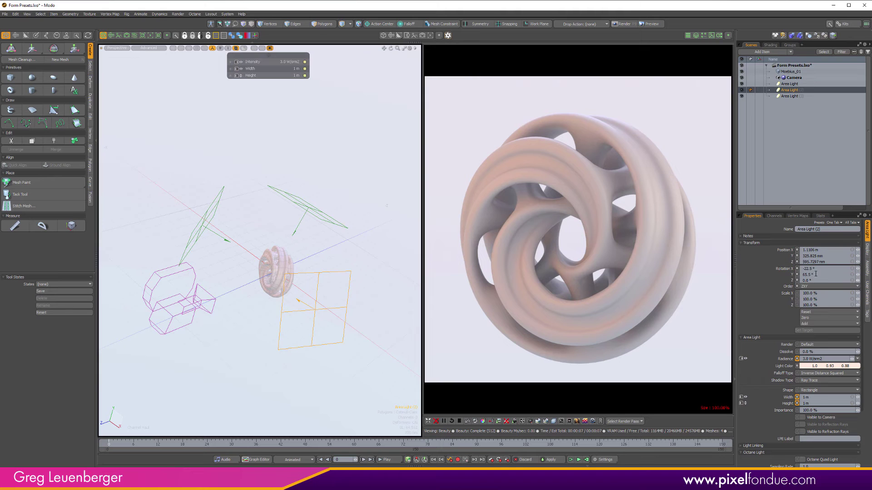
# Set Area Light (2)'s X, Y and Z position to 0 and restore its placement with the 5500K Day Light preset.
pyautogui.click(829, 250)
pyautogui.write('0')
pyautogui.press('Tab')
pyautogui.write('0')
pyautogui.press('Tab')
pyautogui.write('0')
pyautogui.press('Return')
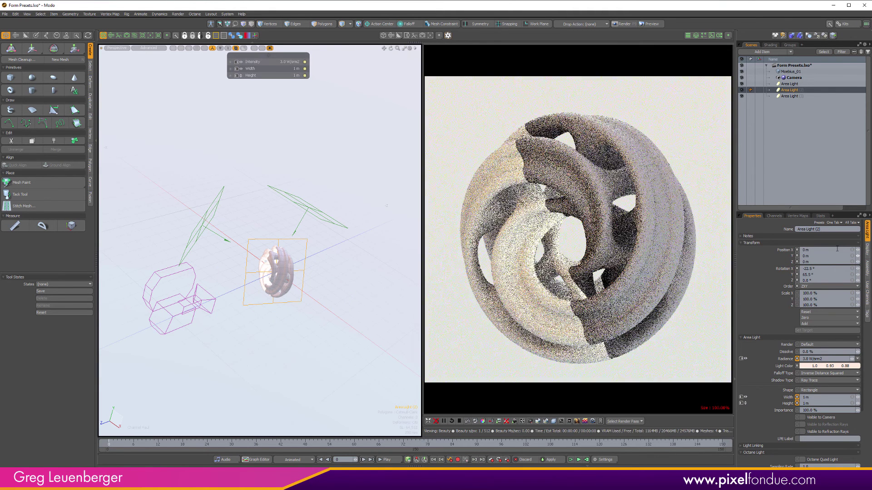
pyautogui.click(834, 222)
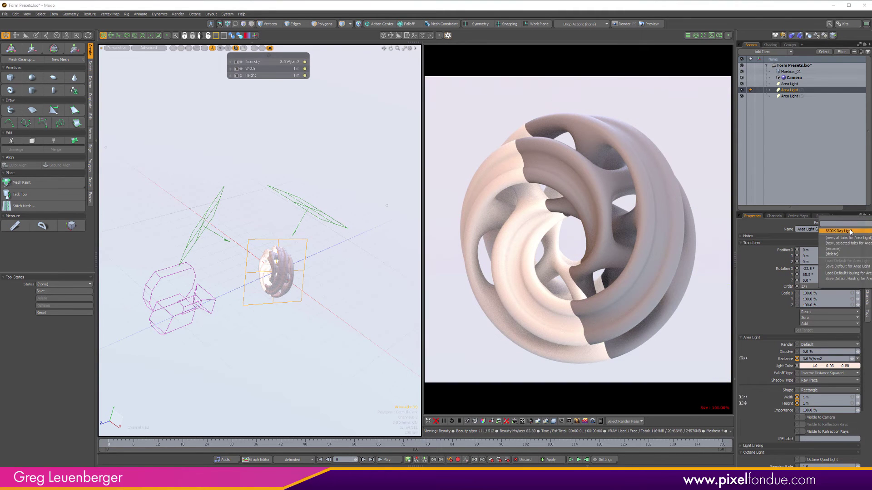
pyautogui.click(845, 231)
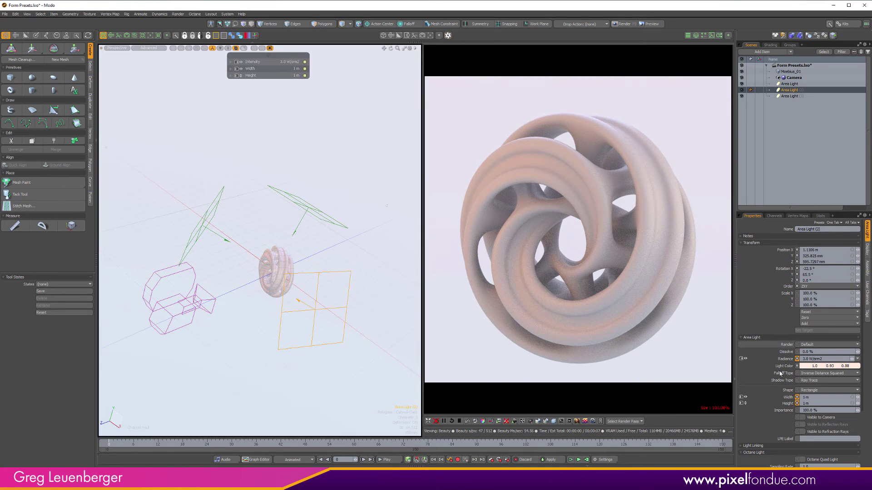
# Examine the user channels and display settings of Area Light (2), and return to its main light properties.
pyautogui.click(867, 313)
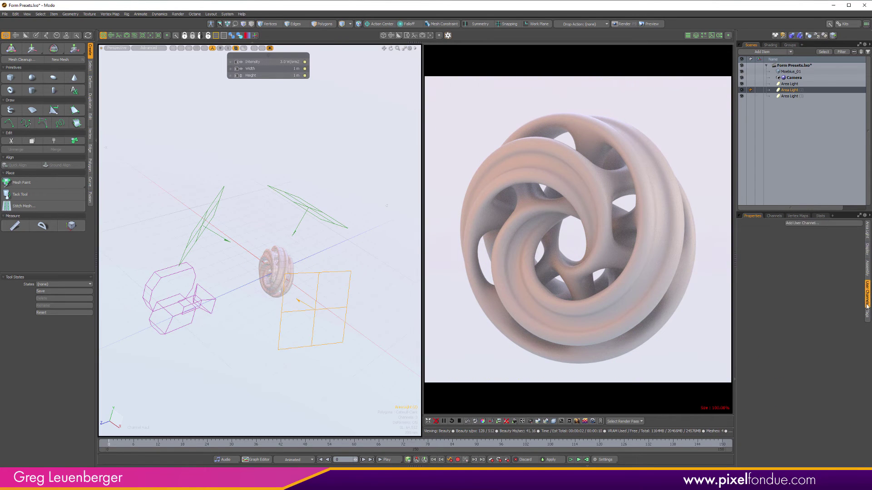
pyautogui.click(867, 249)
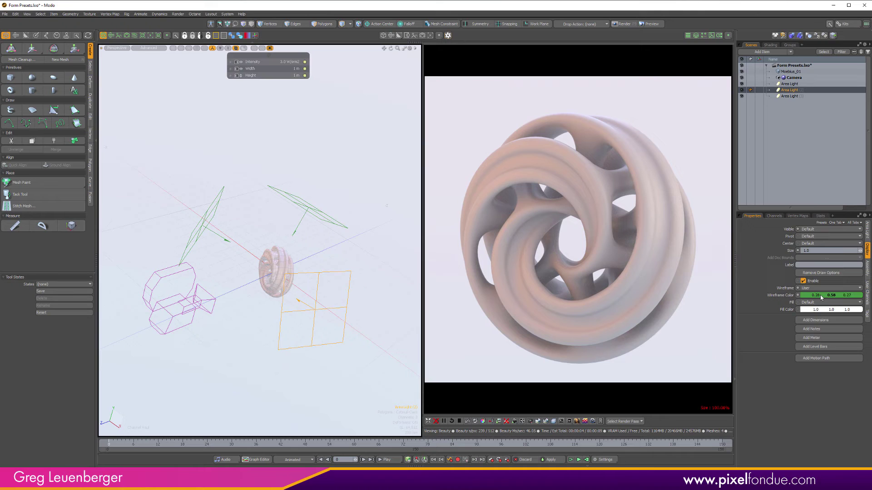
pyautogui.click(868, 234)
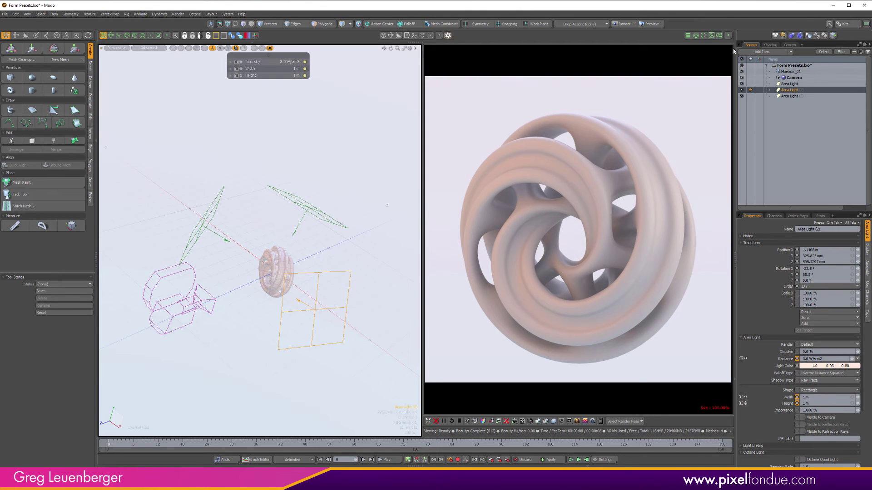
# Add a new light to the scene from the "Area Light: 5500K Day Light" entry among the addable lights.
pyautogui.click(768, 51)
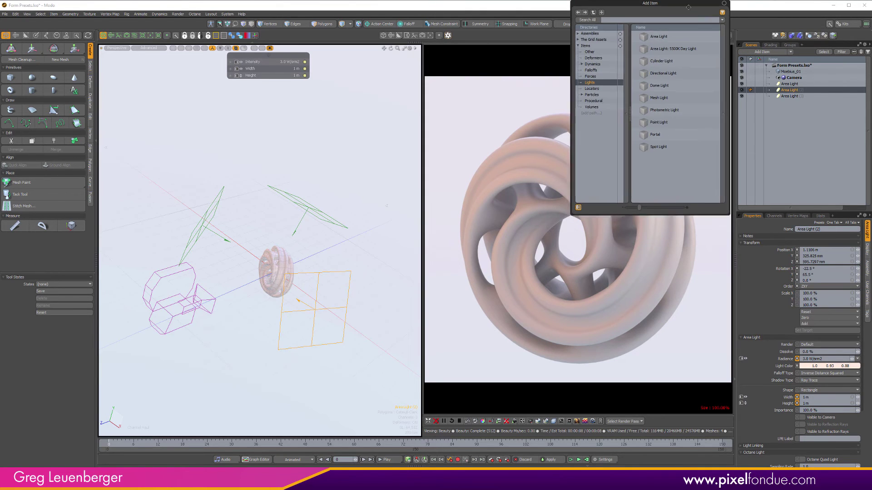
pyautogui.moveTo(688, 7); pyautogui.dragTo(657, 65)
pyautogui.click(642, 106)
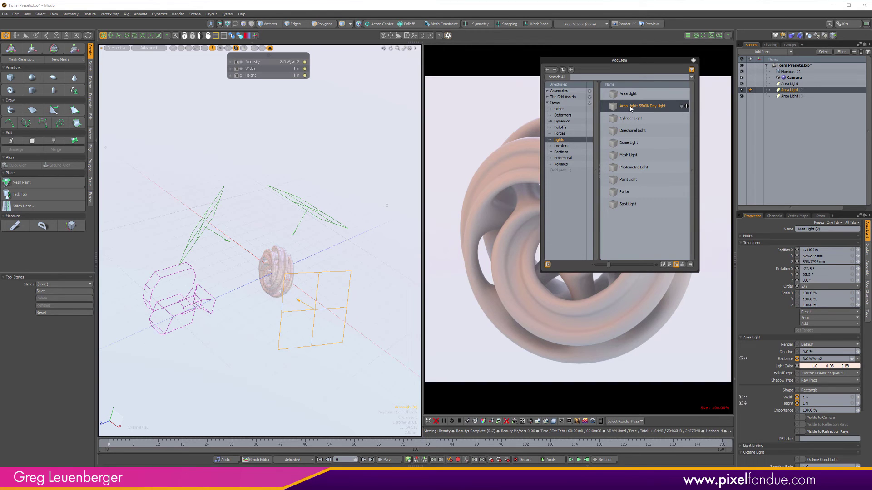
pyautogui.moveTo(636, 109); pyautogui.dragTo(799, 121)
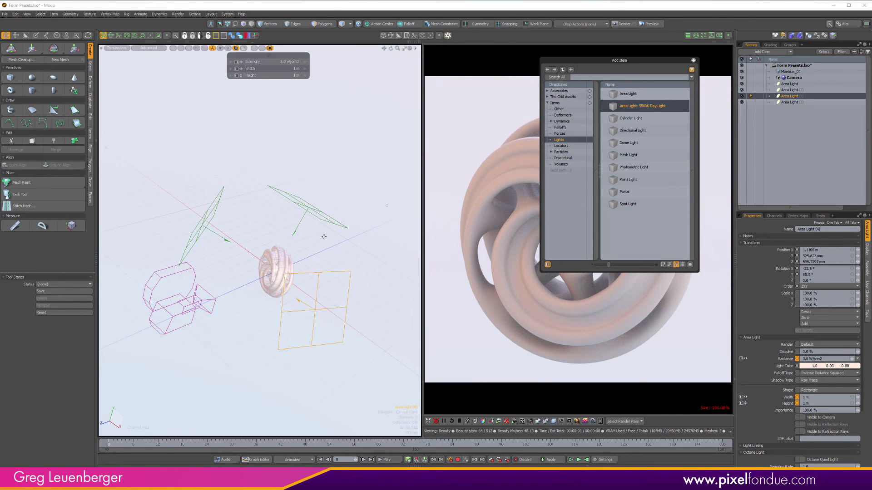
# Move the newly added area light to about X 685 mm and Y 876 mm, away from the light it overlaps.
pyautogui.keyDown('alt'); pyautogui.moveTo(177, 305); pyautogui.dragTo(222, 307); pyautogui.keyUp('alt')
pyautogui.press('w')
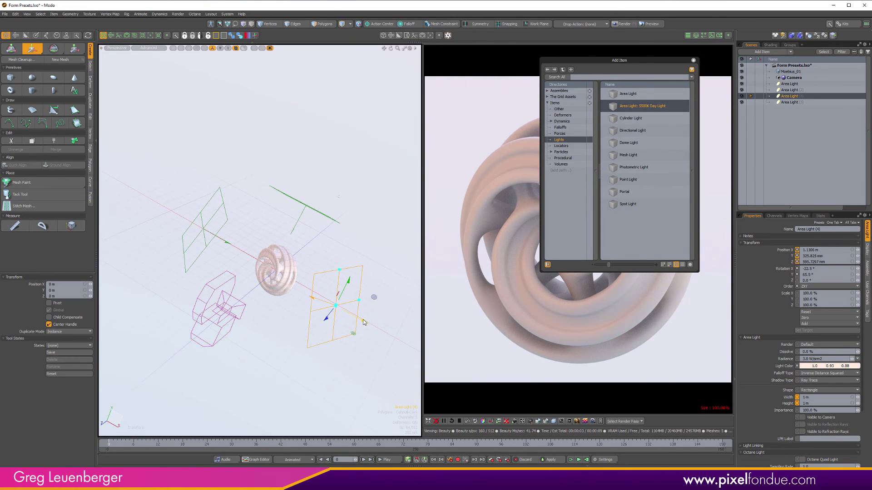
pyautogui.moveTo(340, 300); pyautogui.dragTo(346, 277)
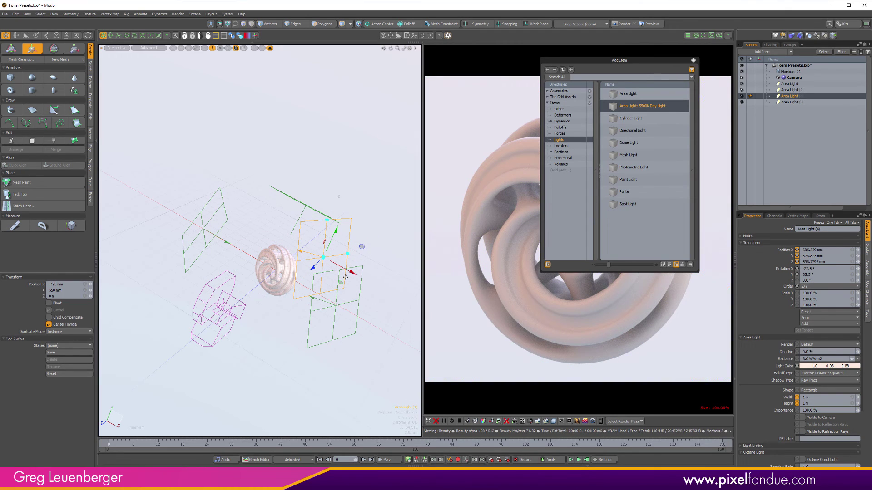
# Delete the newly added area light and close the Add Item window.
pyautogui.press('Delete')
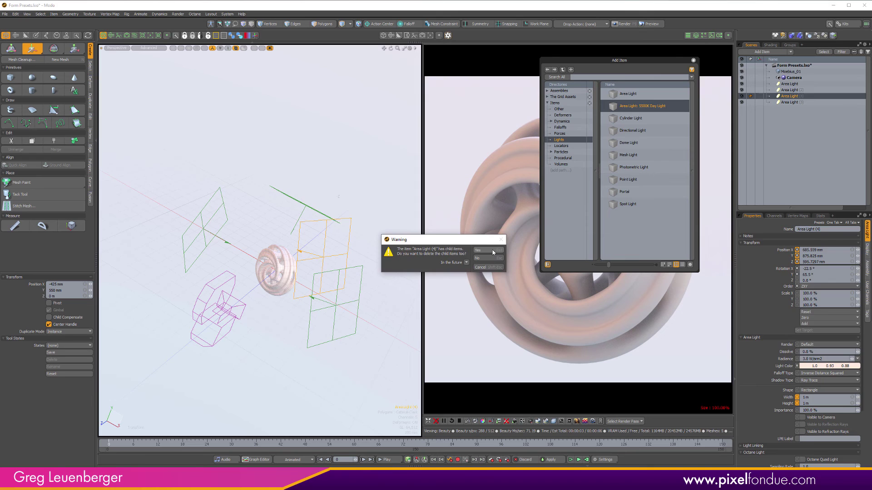
pyautogui.click(496, 260)
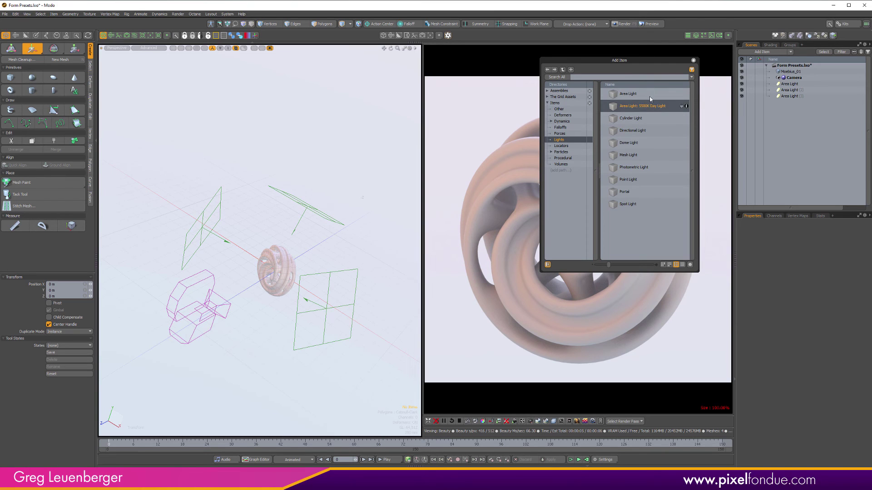
pyautogui.click(694, 60)
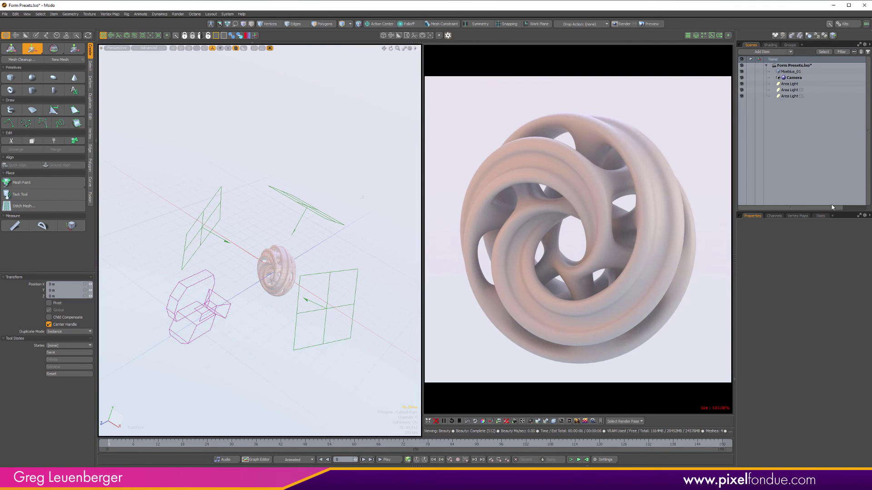
# Delete the all-tabs 5500K Day Light preset and check the list of addable lights for it.
pyautogui.click(792, 84)
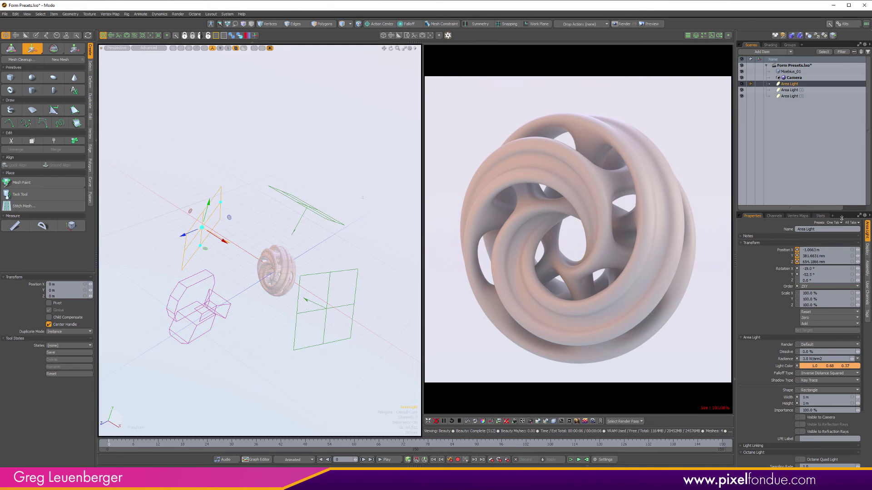
pyautogui.click(855, 226)
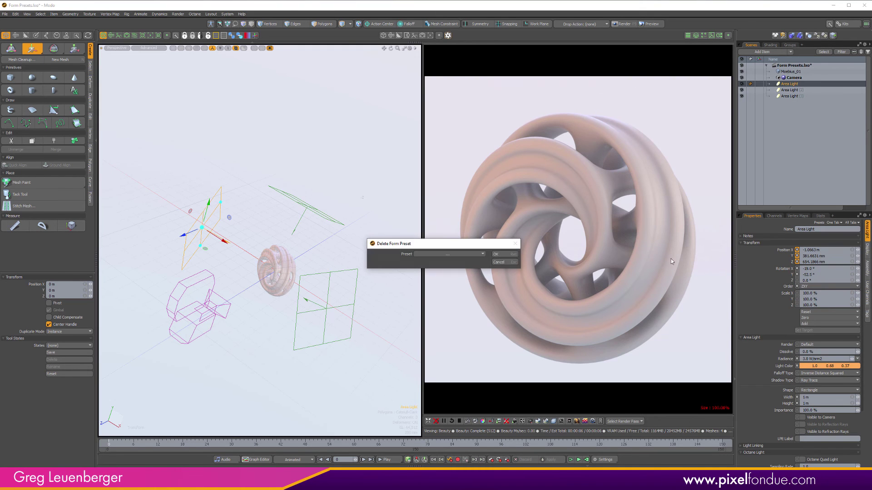
pyautogui.click(840, 259)
pyautogui.click(468, 253)
pyautogui.click(470, 260)
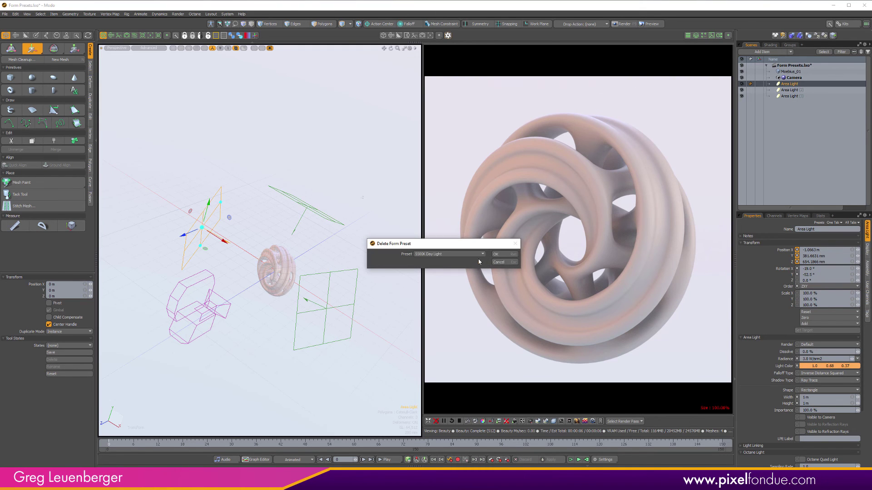
pyautogui.click(506, 255)
pyautogui.click(762, 52)
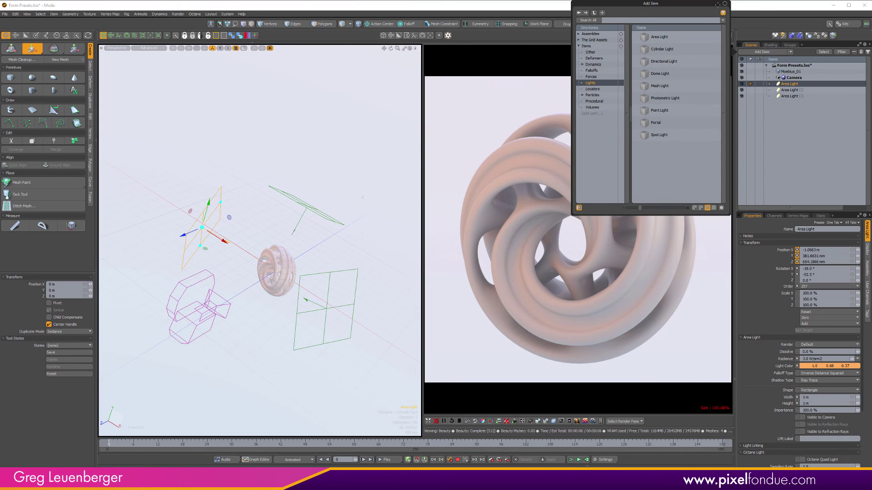
pyautogui.click(726, 3)
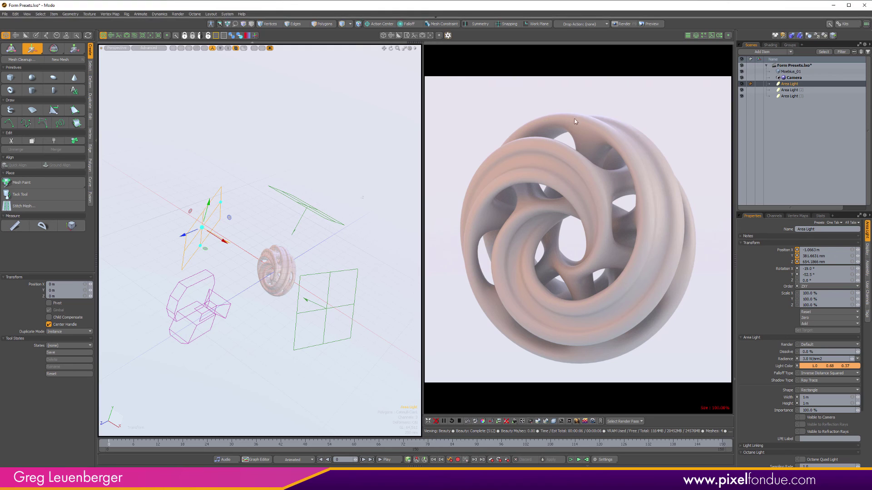
# Set the warm orange area light's width to 1.4 m and its radiance to about 3.99 W/srm2 by channel hauling, and deselect it.
pyautogui.keyDown('alt'); pyautogui.moveTo(273, 336); pyautogui.dragTo(294, 347); pyautogui.keyUp('alt')
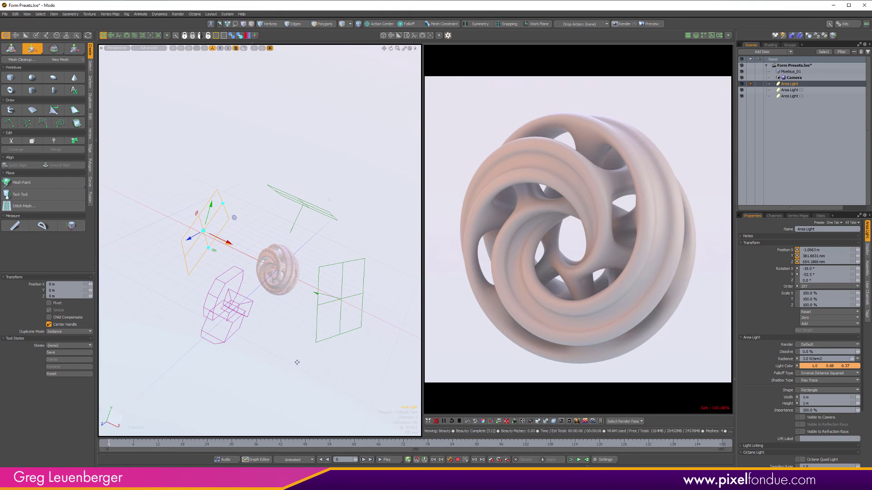
pyautogui.click(297, 367)
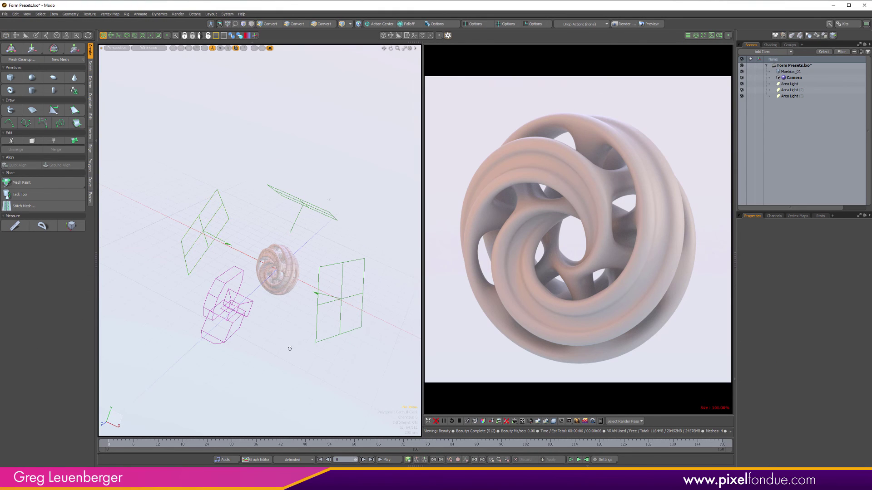
pyautogui.keyDown('alt'); pyautogui.moveTo(297, 366); pyautogui.dragTo(280, 370); pyautogui.keyUp('alt')
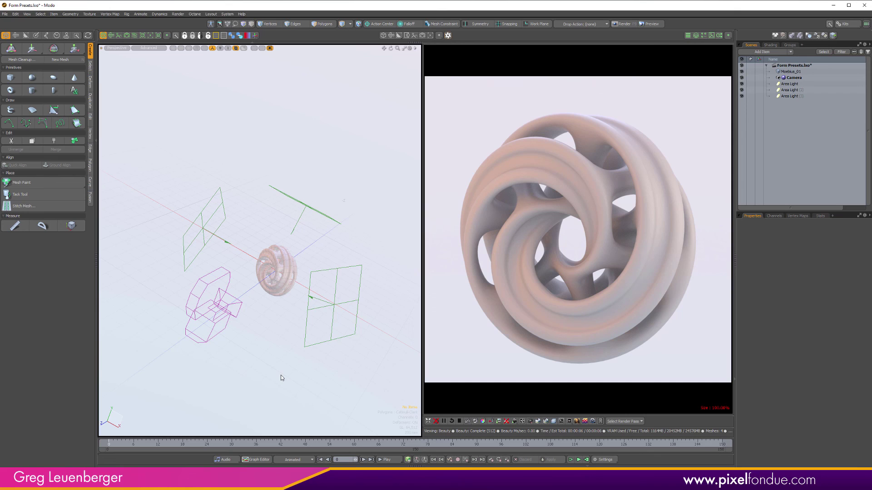
pyautogui.click(215, 239)
pyautogui.press('c')
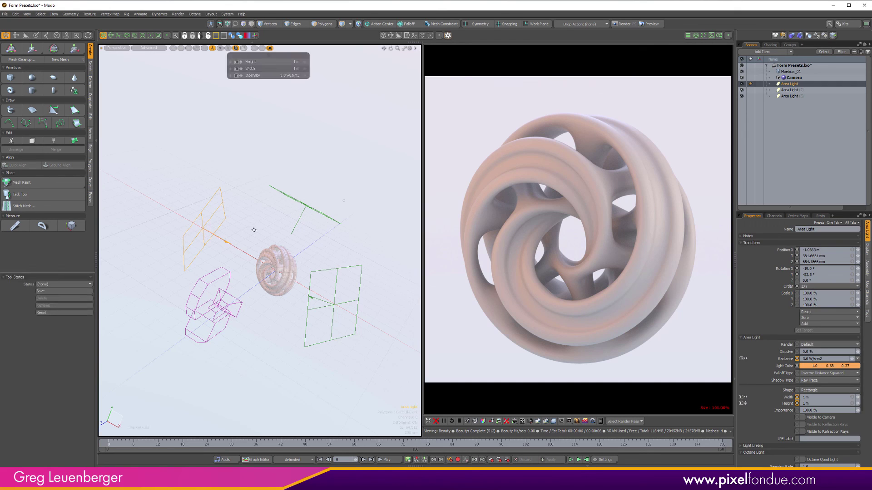
pyautogui.moveTo(254, 220); pyautogui.dragTo(283, 224, button='middle')
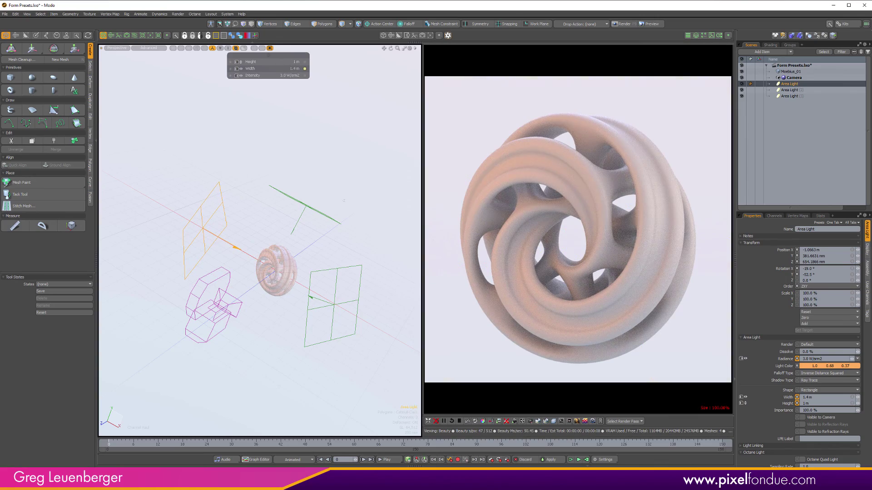
pyautogui.moveTo(179, 329); pyautogui.dragTo(198, 329, button='middle')
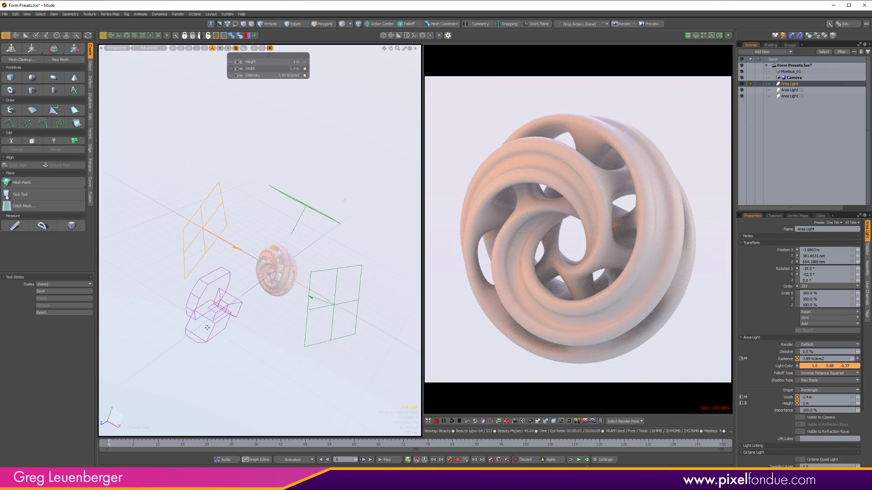
pyautogui.press('Escape')
pyautogui.press('Escape')
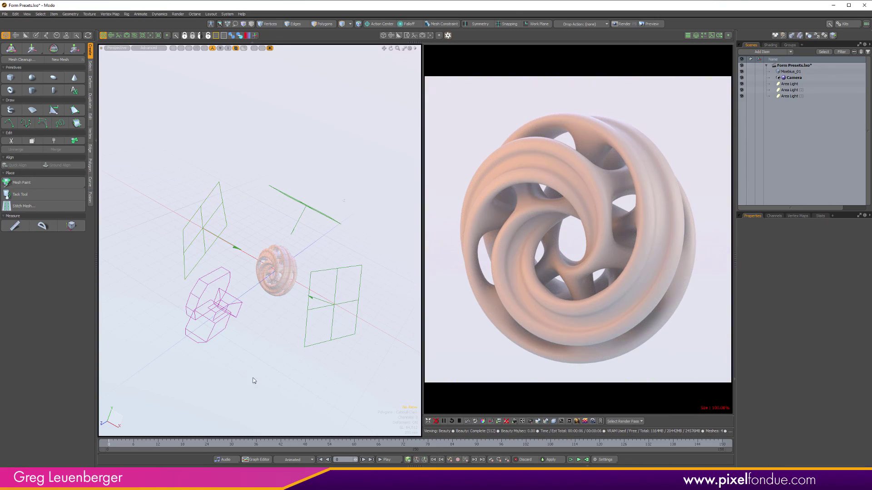
# View the properties of the Final Color Output and the Base Shader in the shader tree.
pyautogui.click(772, 45)
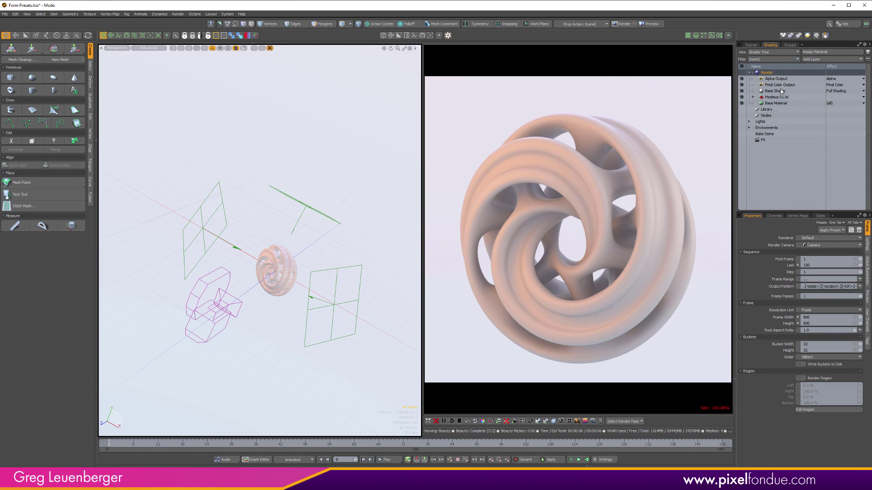
pyautogui.click(784, 85)
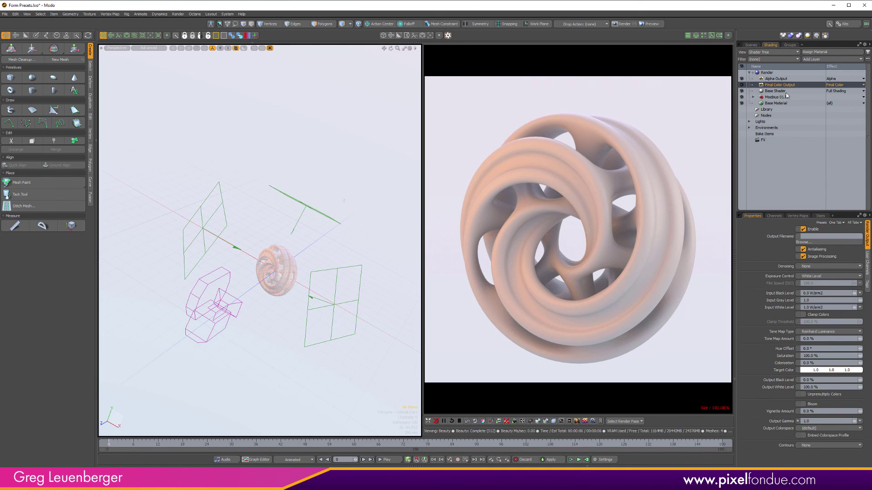
pyautogui.click(781, 90)
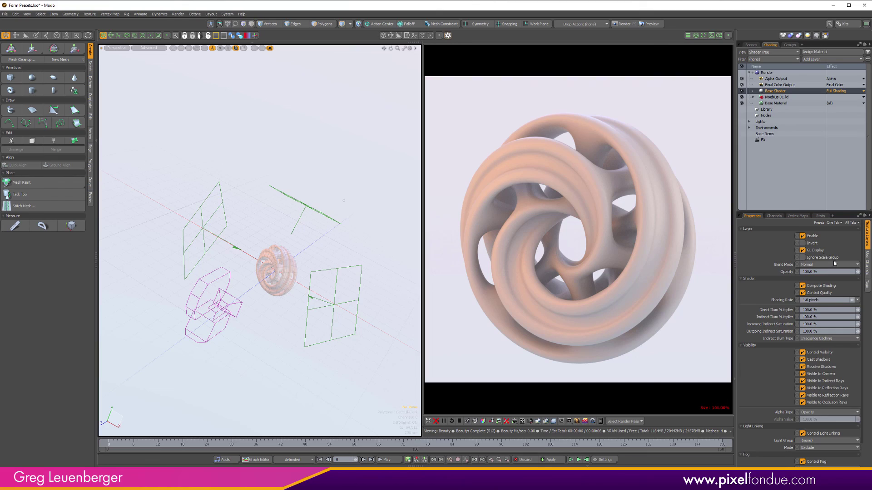